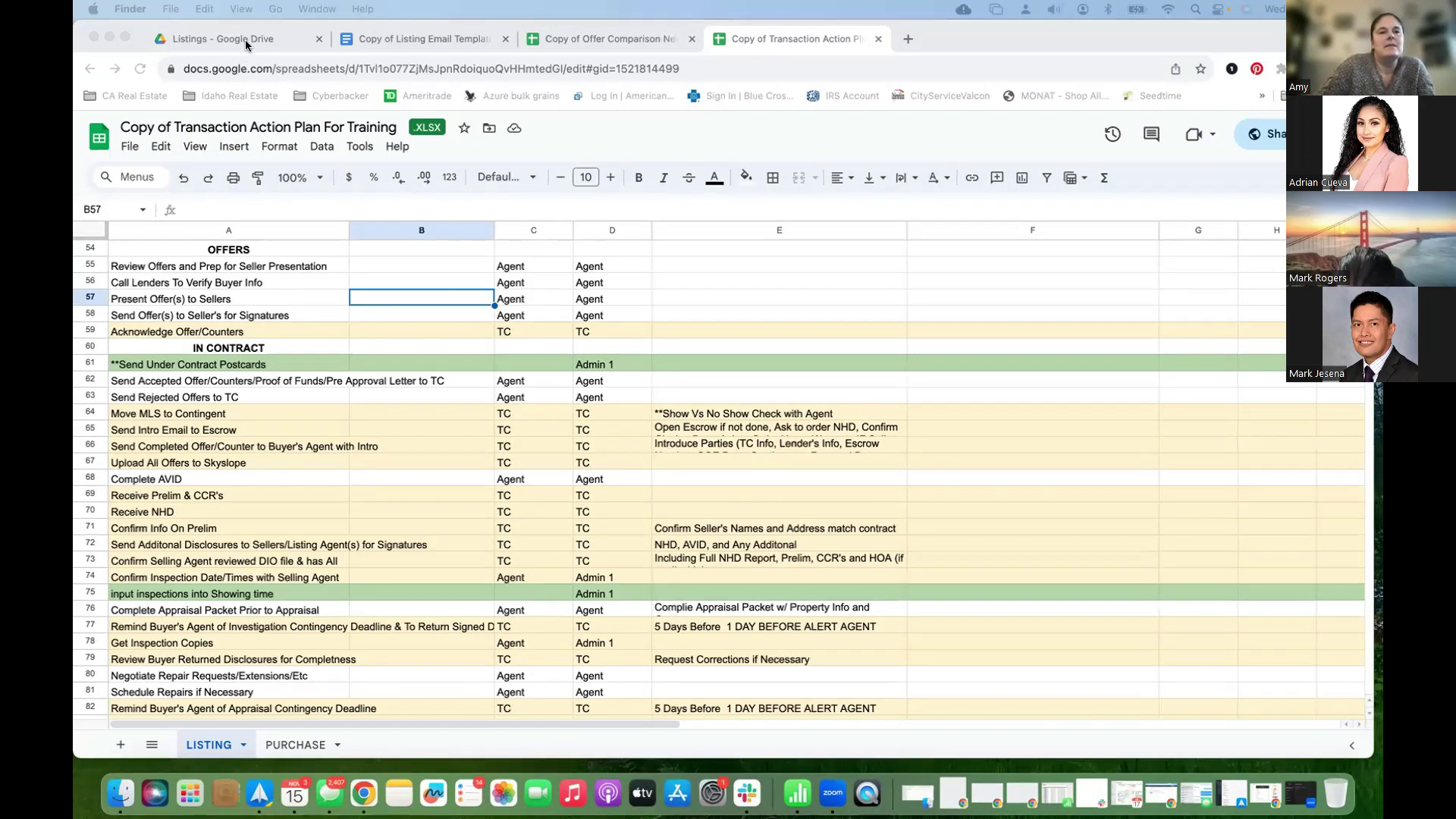
Step: Copy the sharing link of the Listings folder in Google Drive and close its sharing settings
click(244, 39)
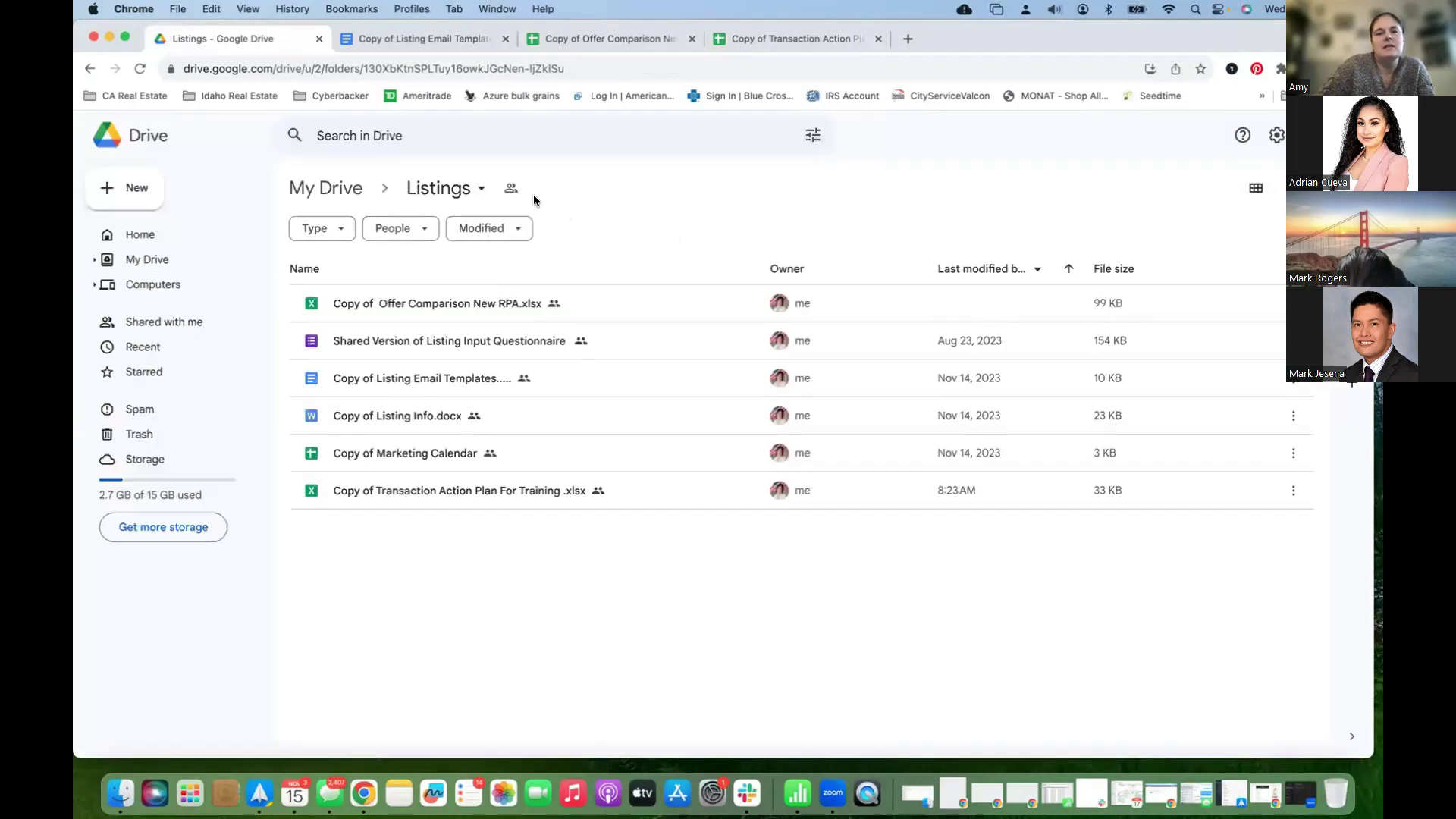
click(510, 194)
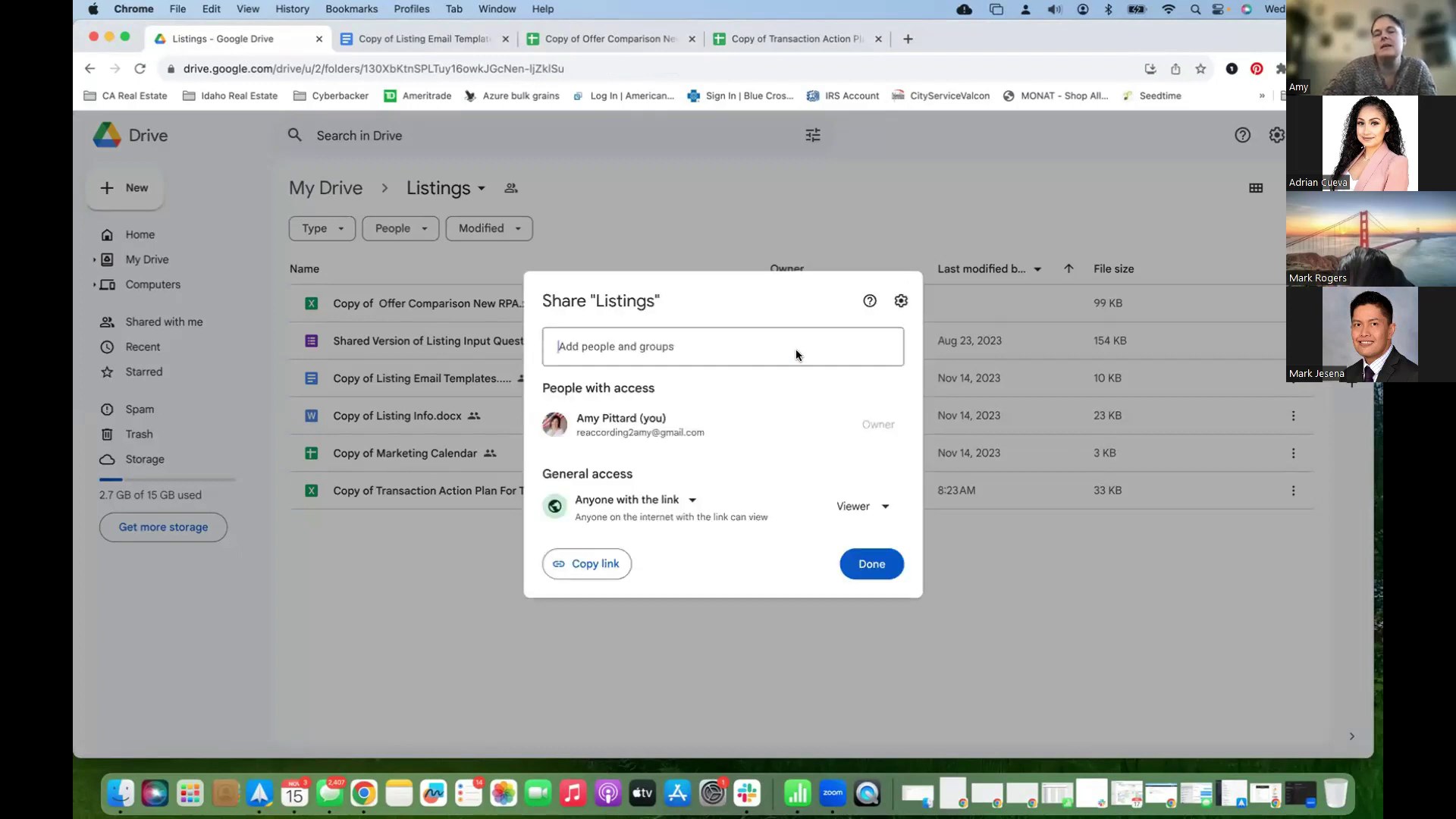
click(596, 565)
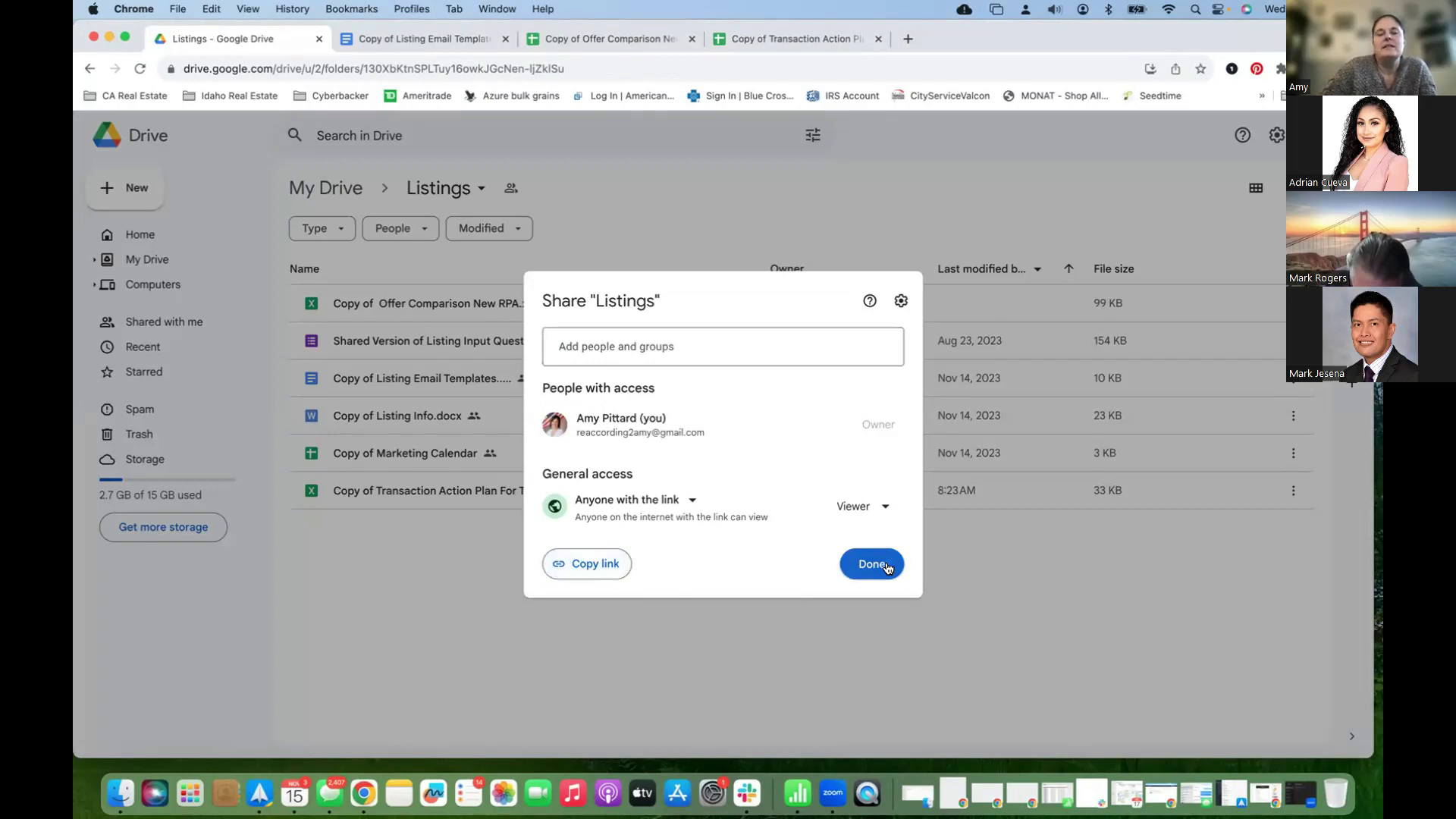
click(872, 564)
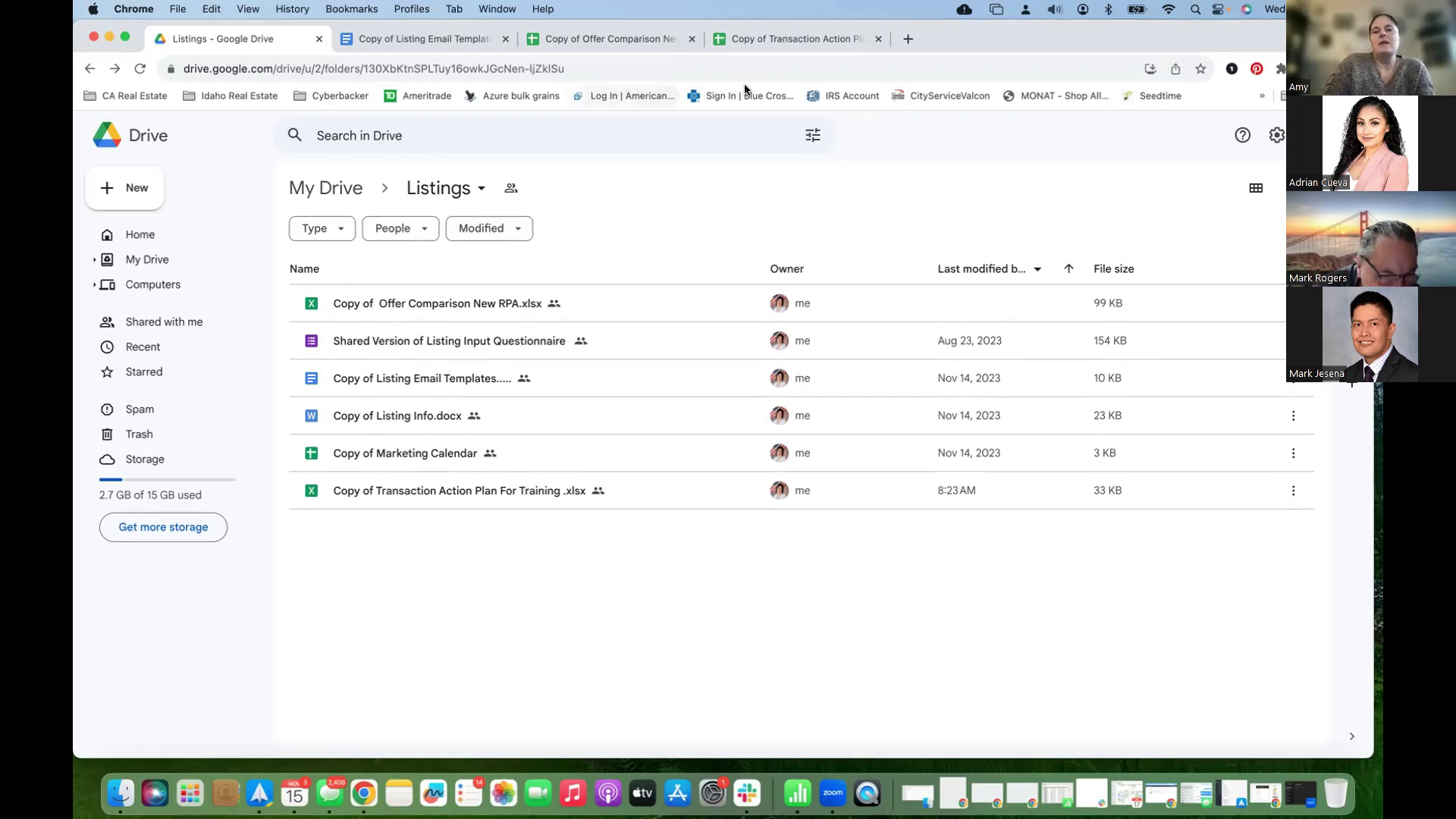
Step: Switch to the Copy of Offer Comparison New RPA spreadsheet
click(811, 40)
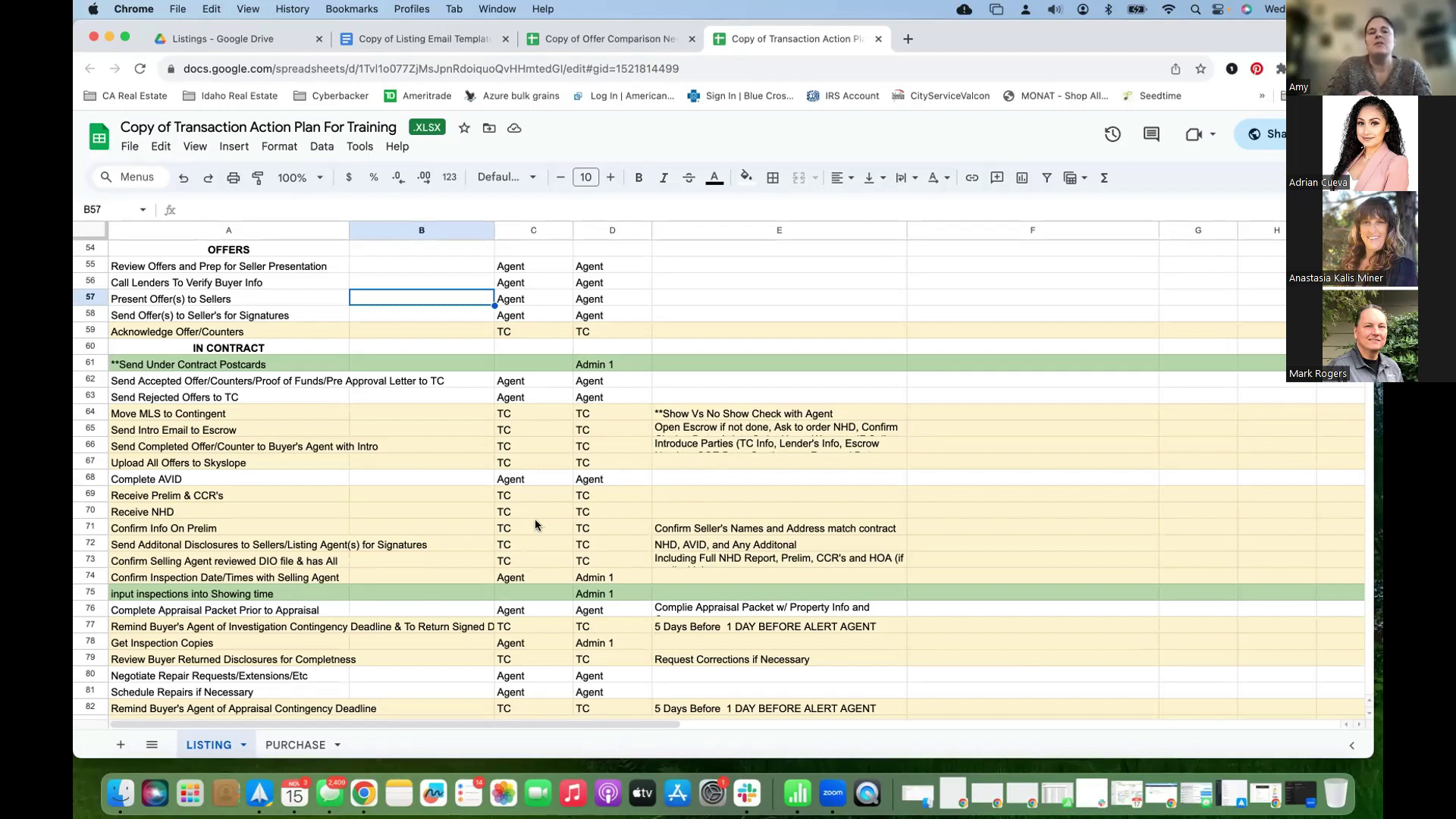
click(598, 40)
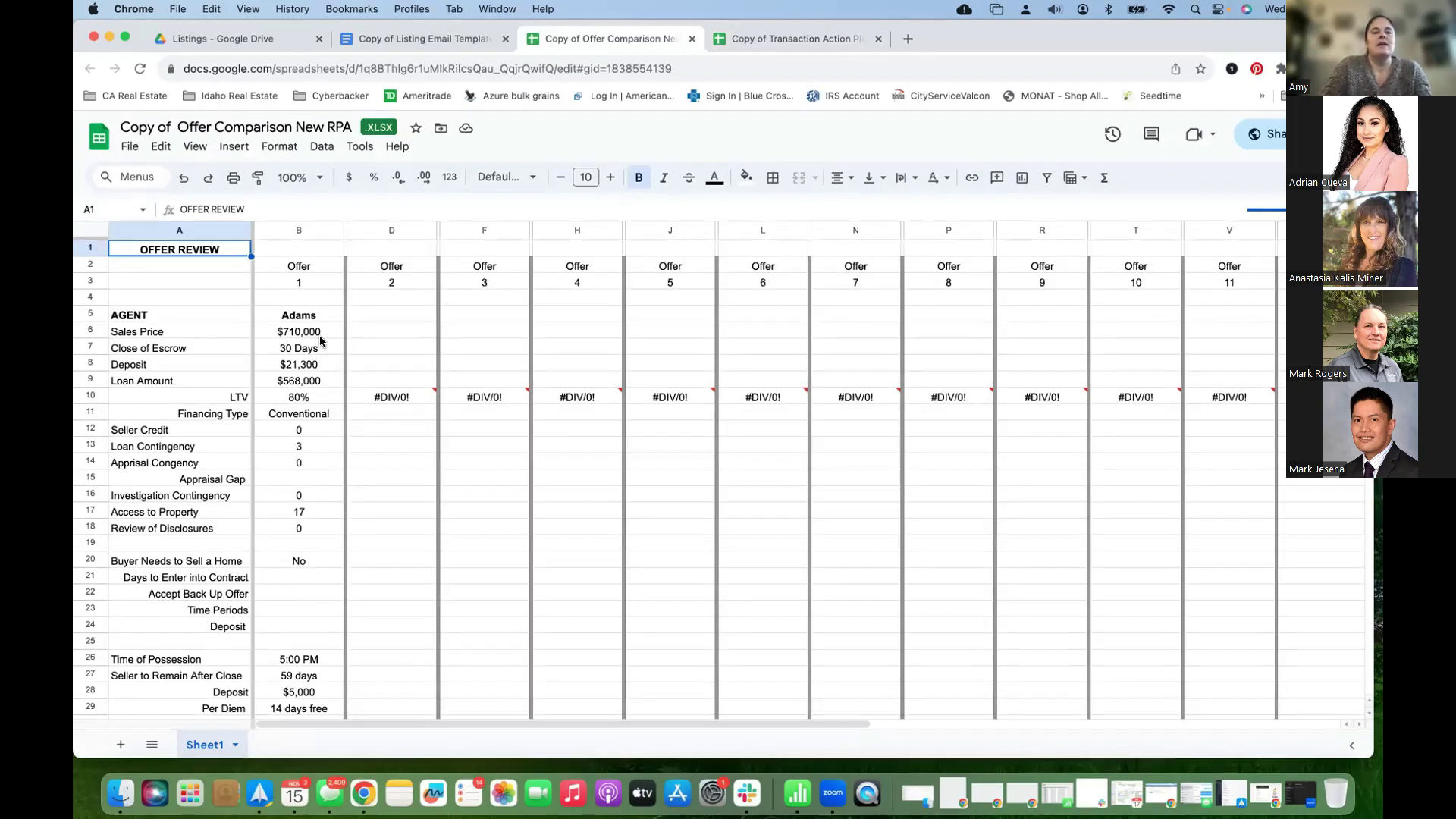
Step: Hide columns D through K, covering offers 2 to 5, in the offer review sheet
click(363, 229)
key(shift+Right)
key(shift+Right)
key(shift+Right)
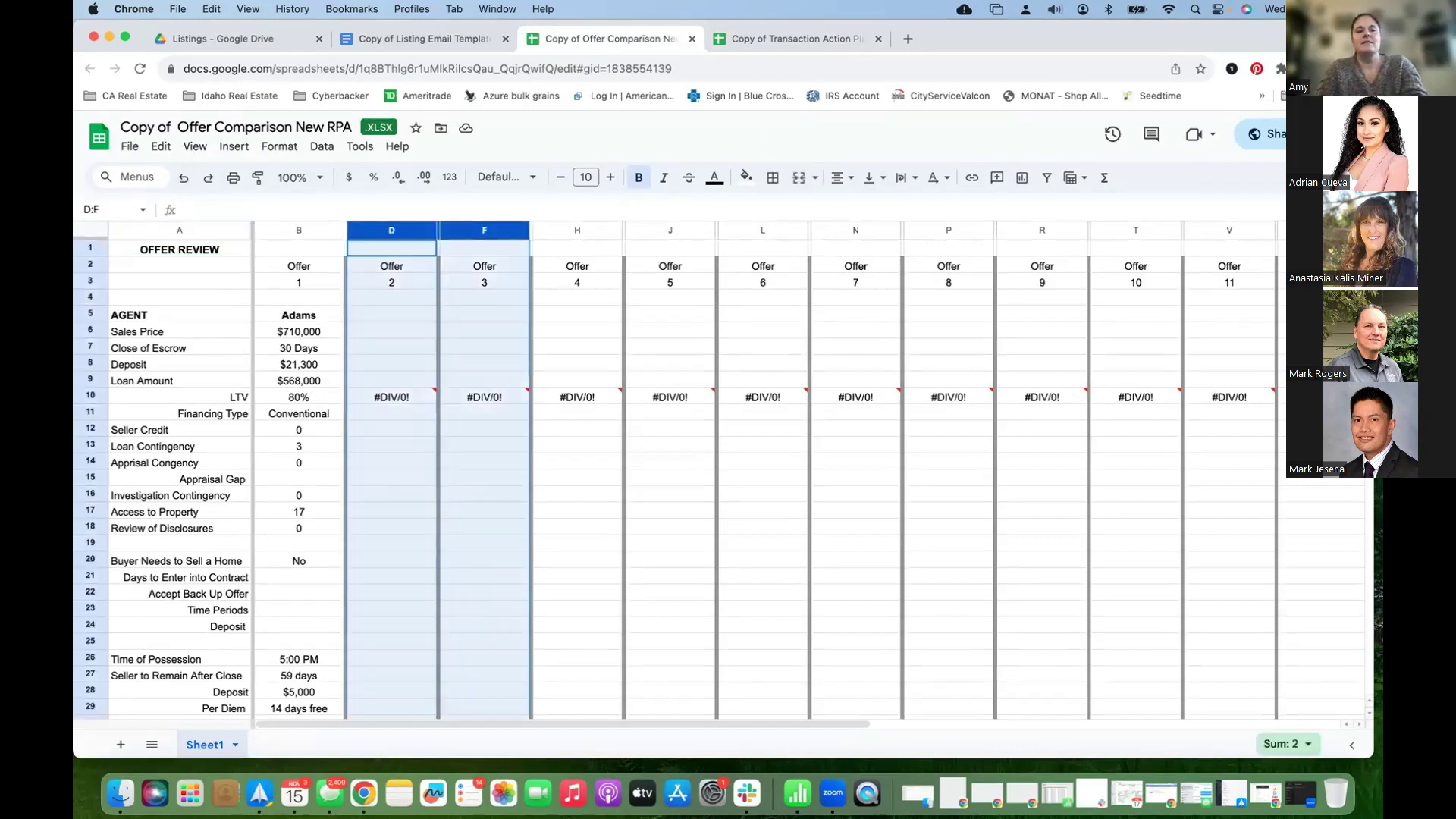
right_click(471, 227)
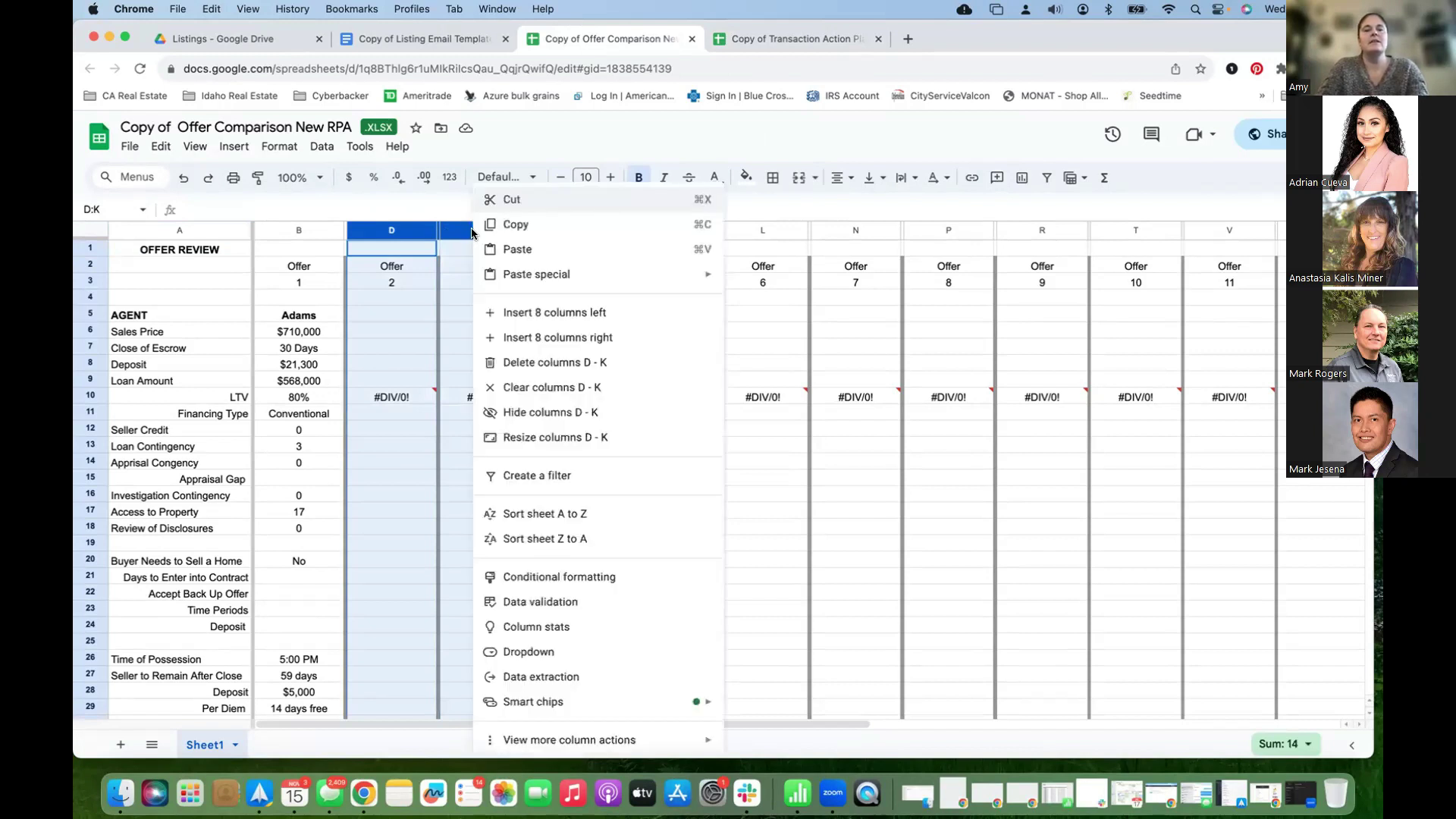
click(516, 412)
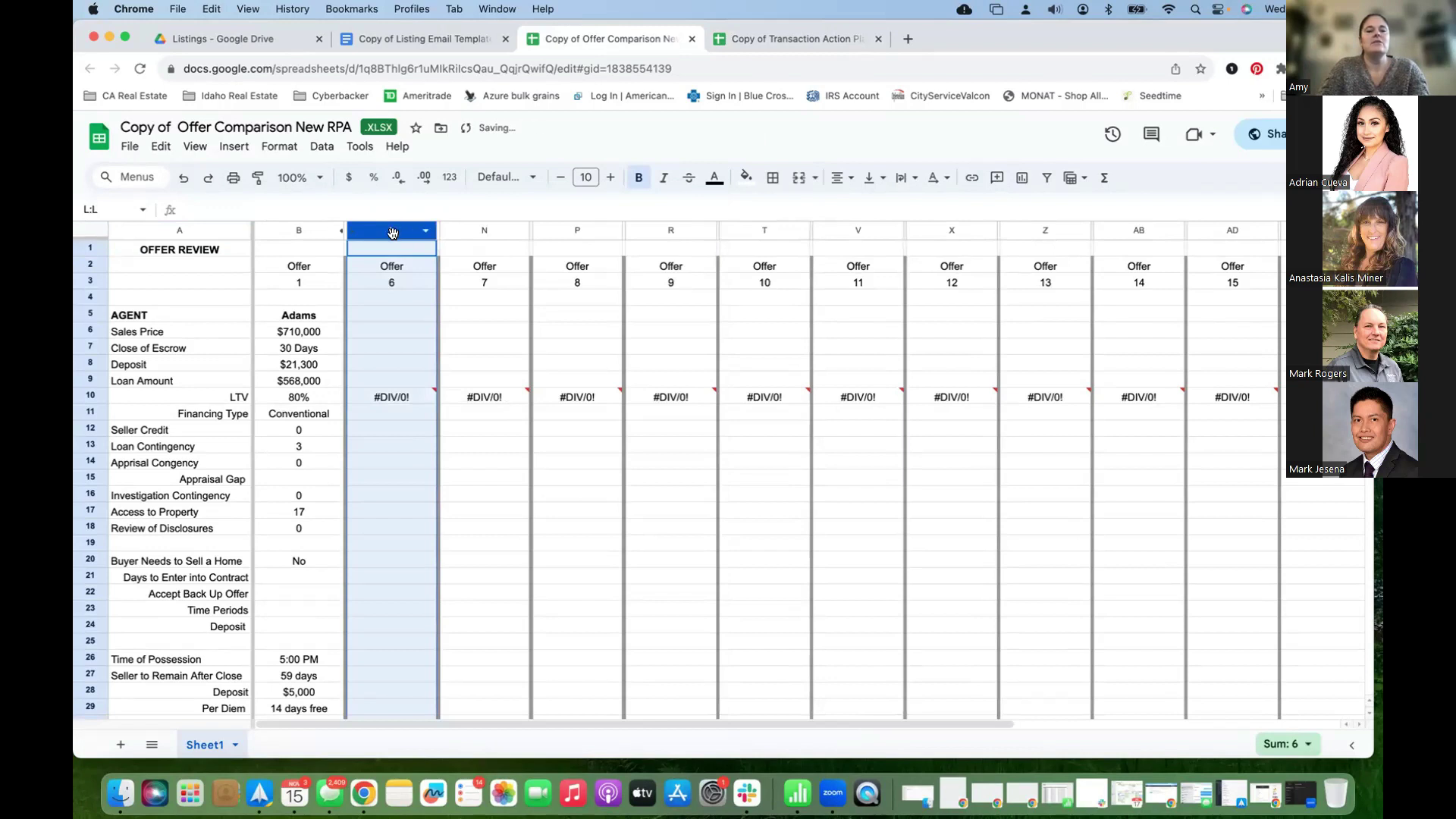
Step: Unhide the columns between B and L to restore offers 2 to 5
click(313, 228)
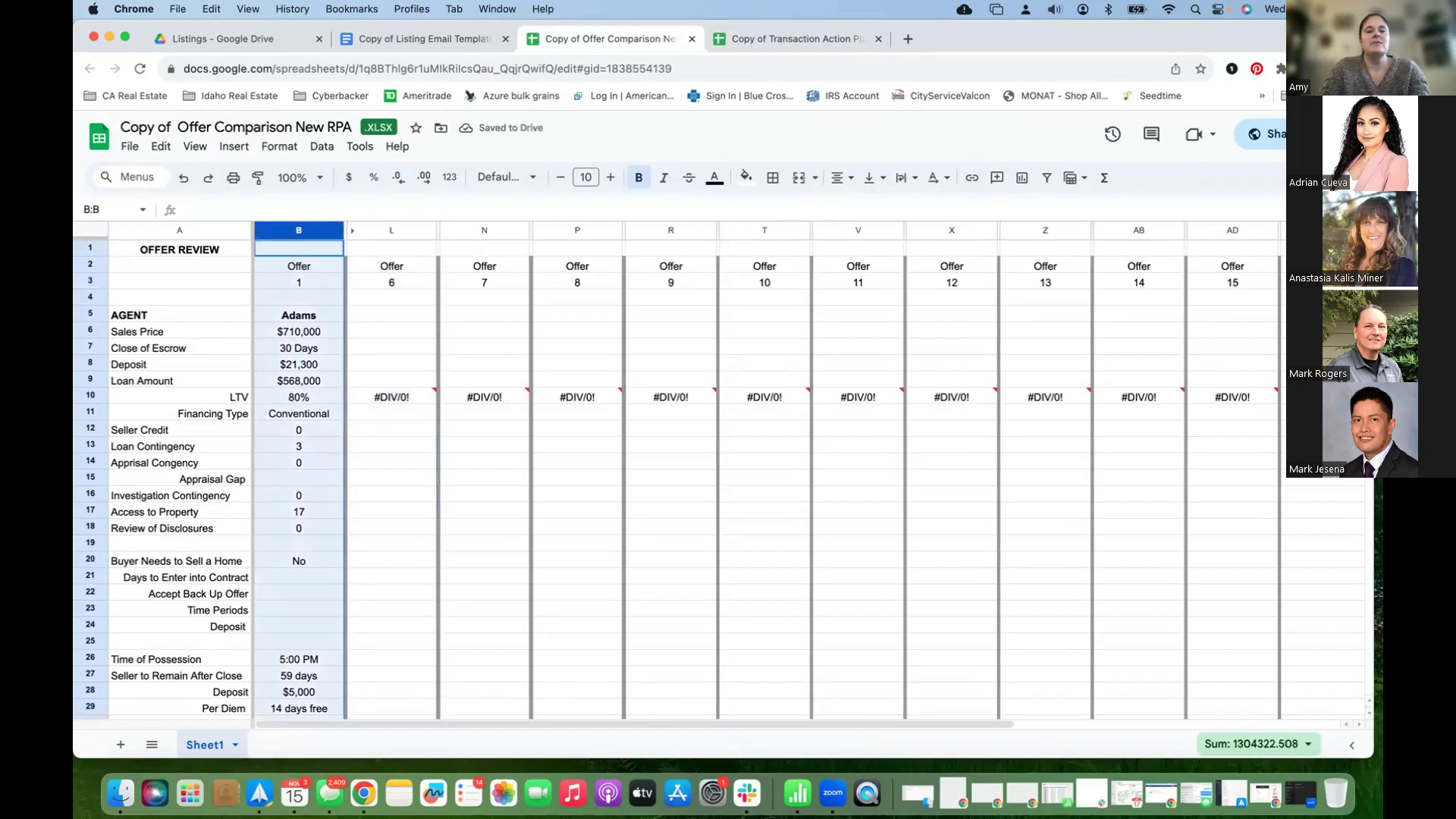
shift+click(371, 229)
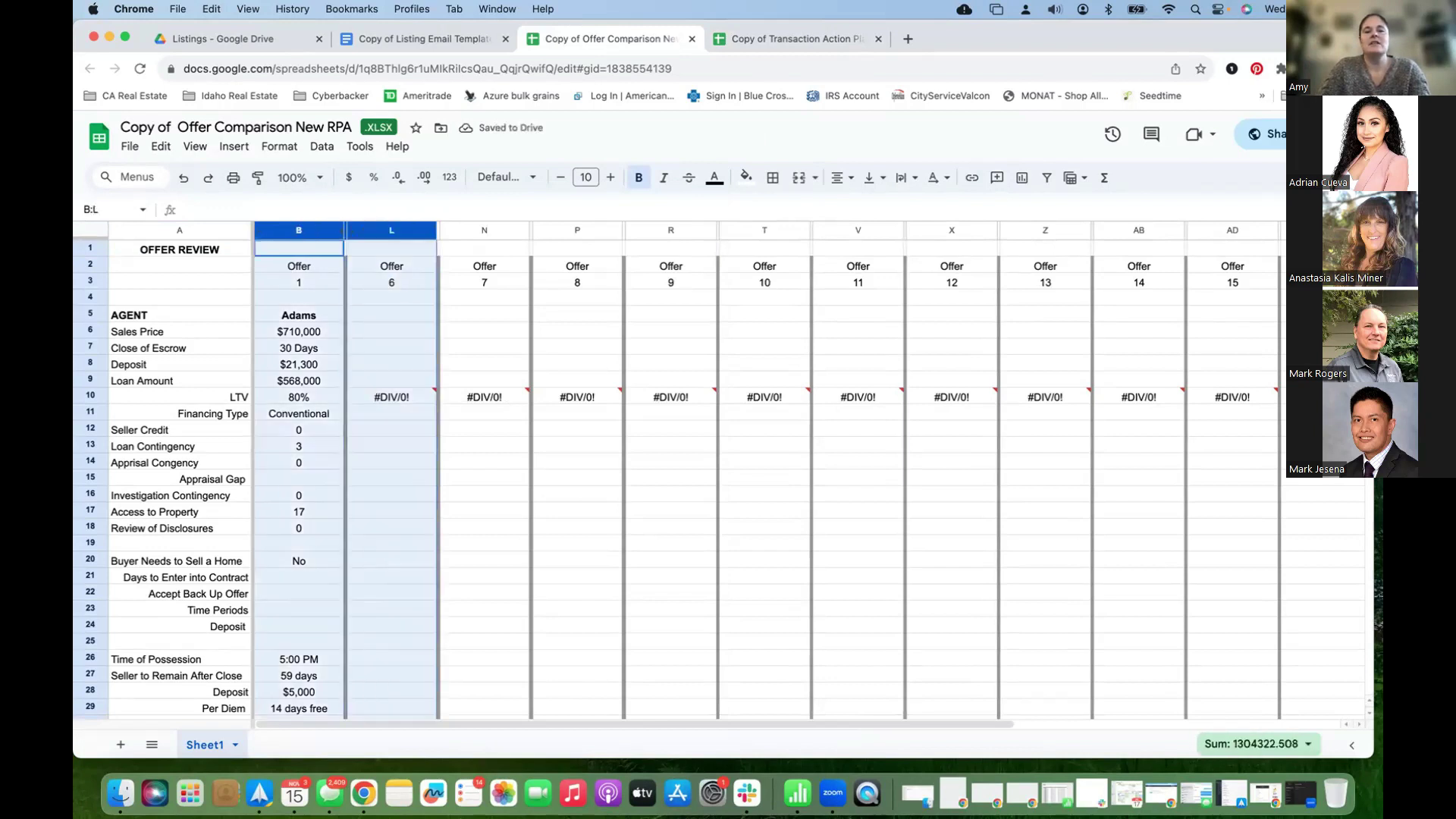
right_click(371, 229)
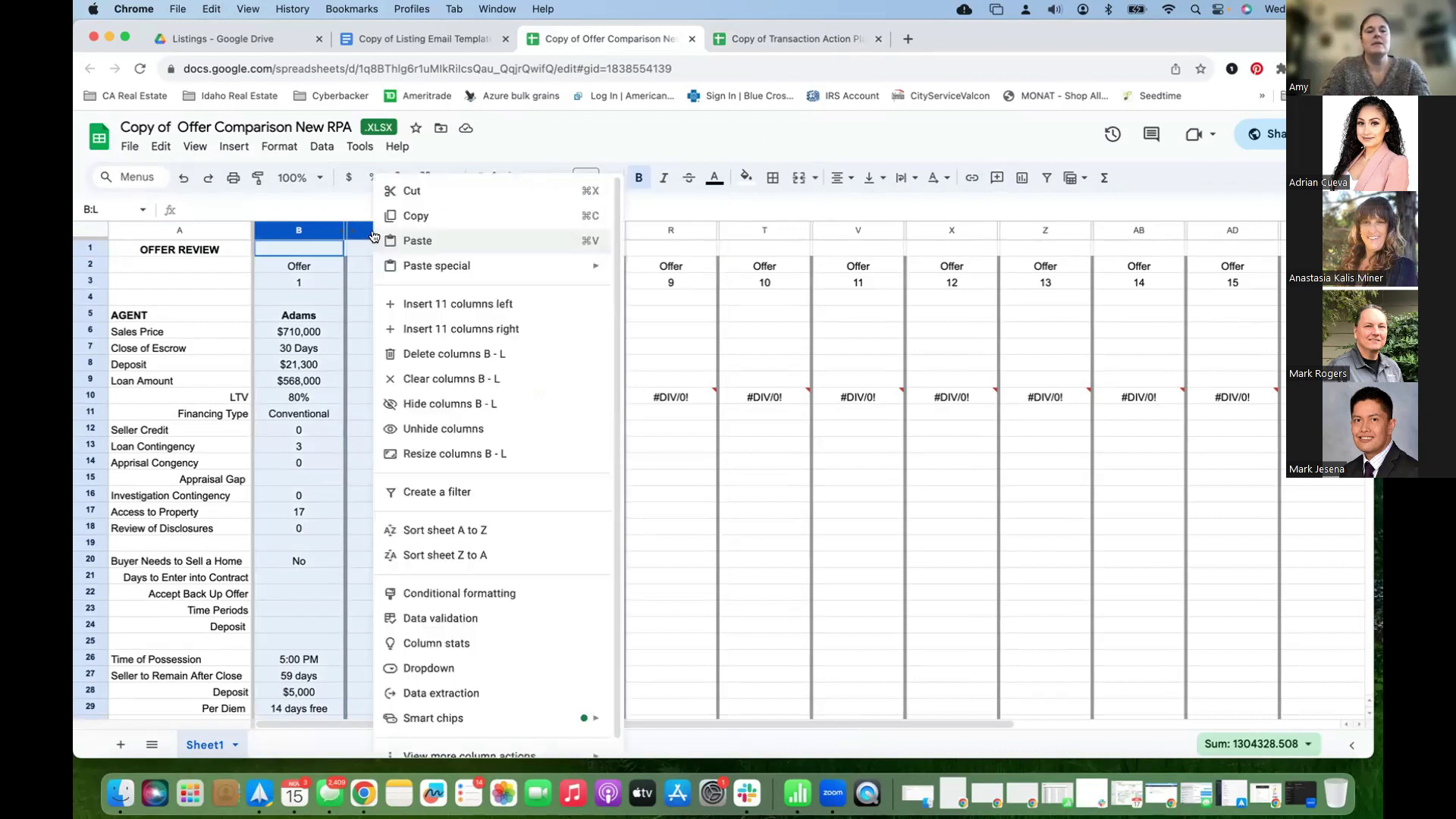
click(415, 427)
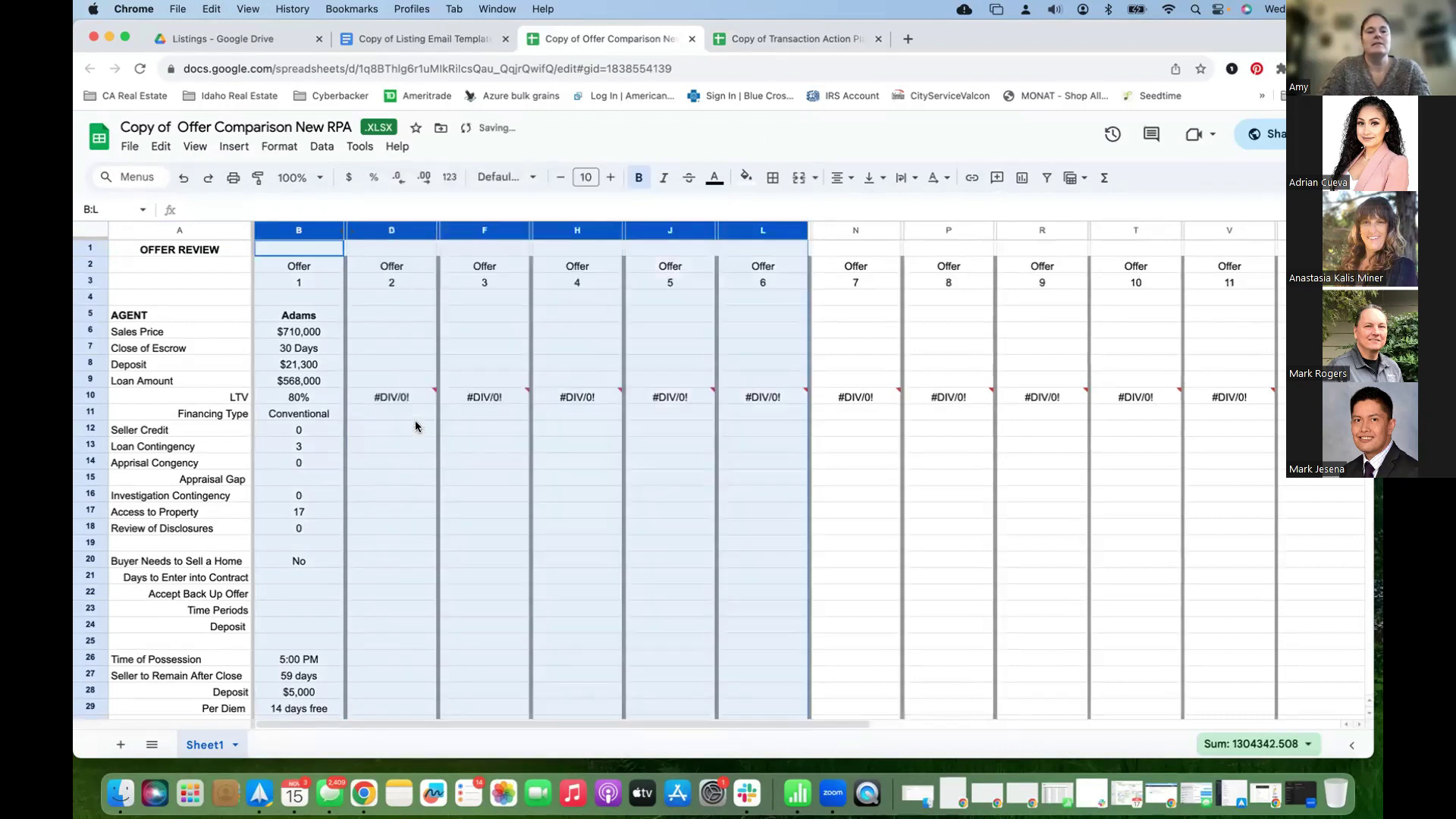
click(394, 461)
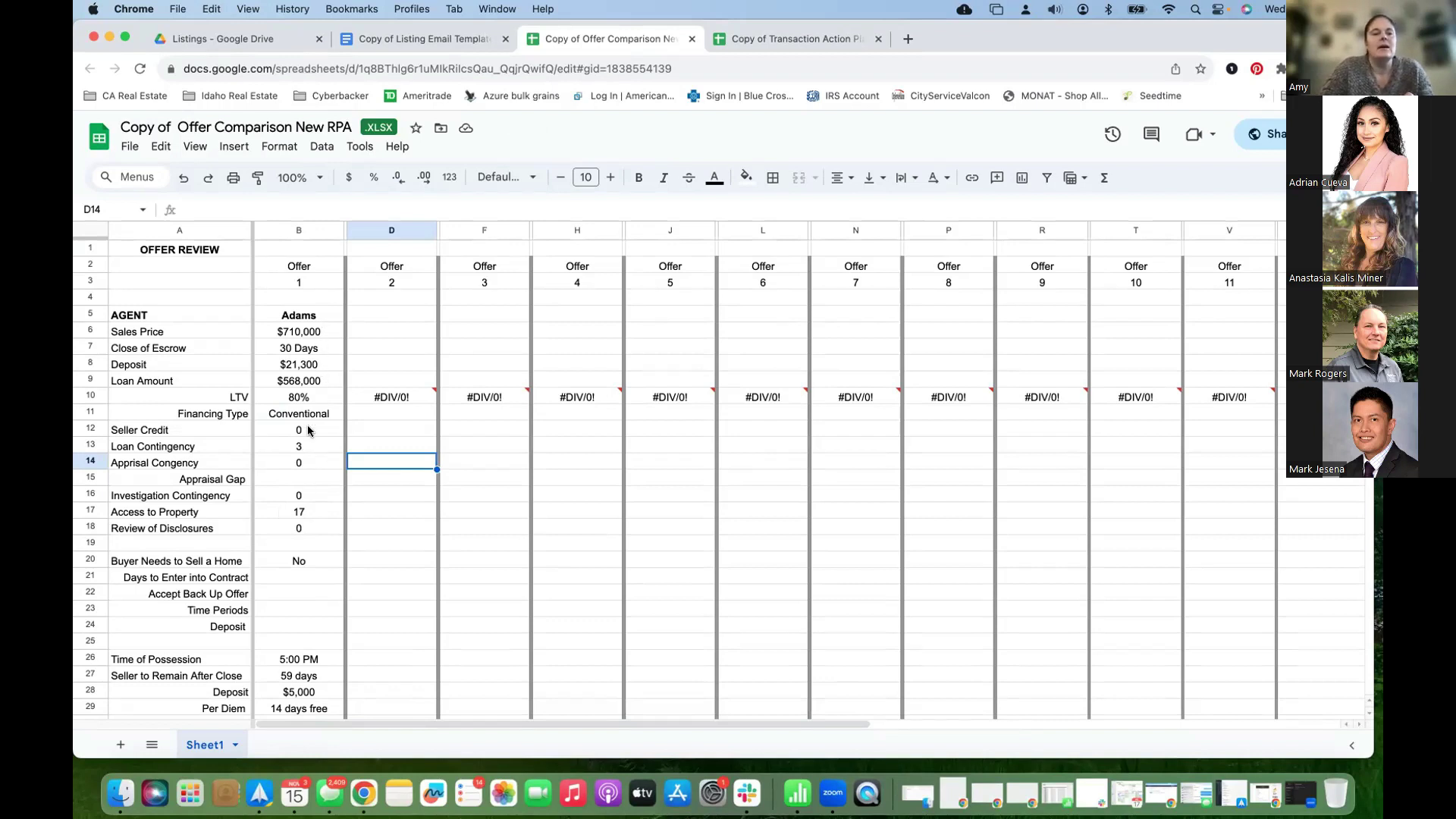
Step: Review the offer comparison rows from the deposit and contingencies down to the recommended response
scroll(308, 430, down, 5)
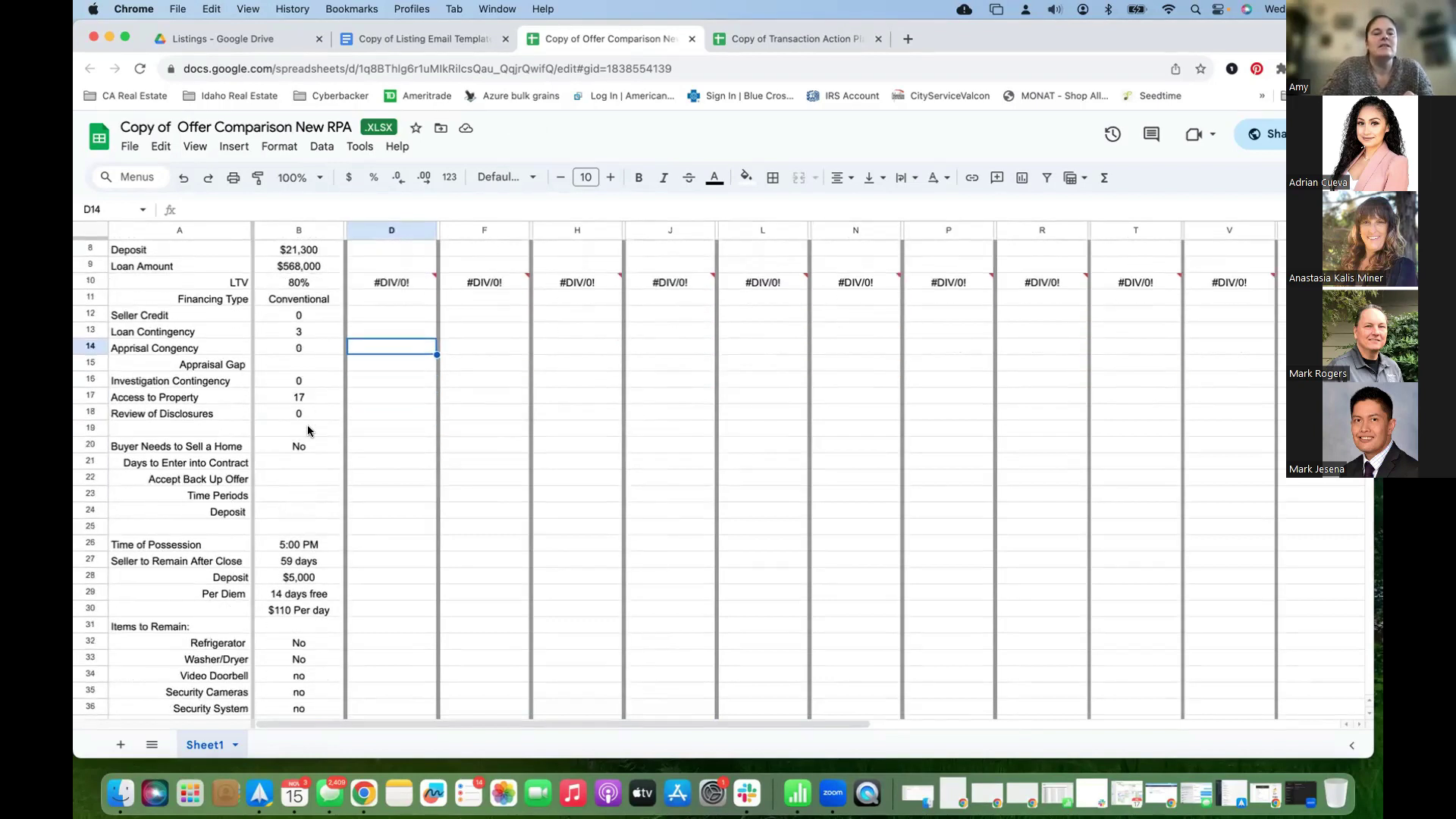
scroll(292, 580, down, 4)
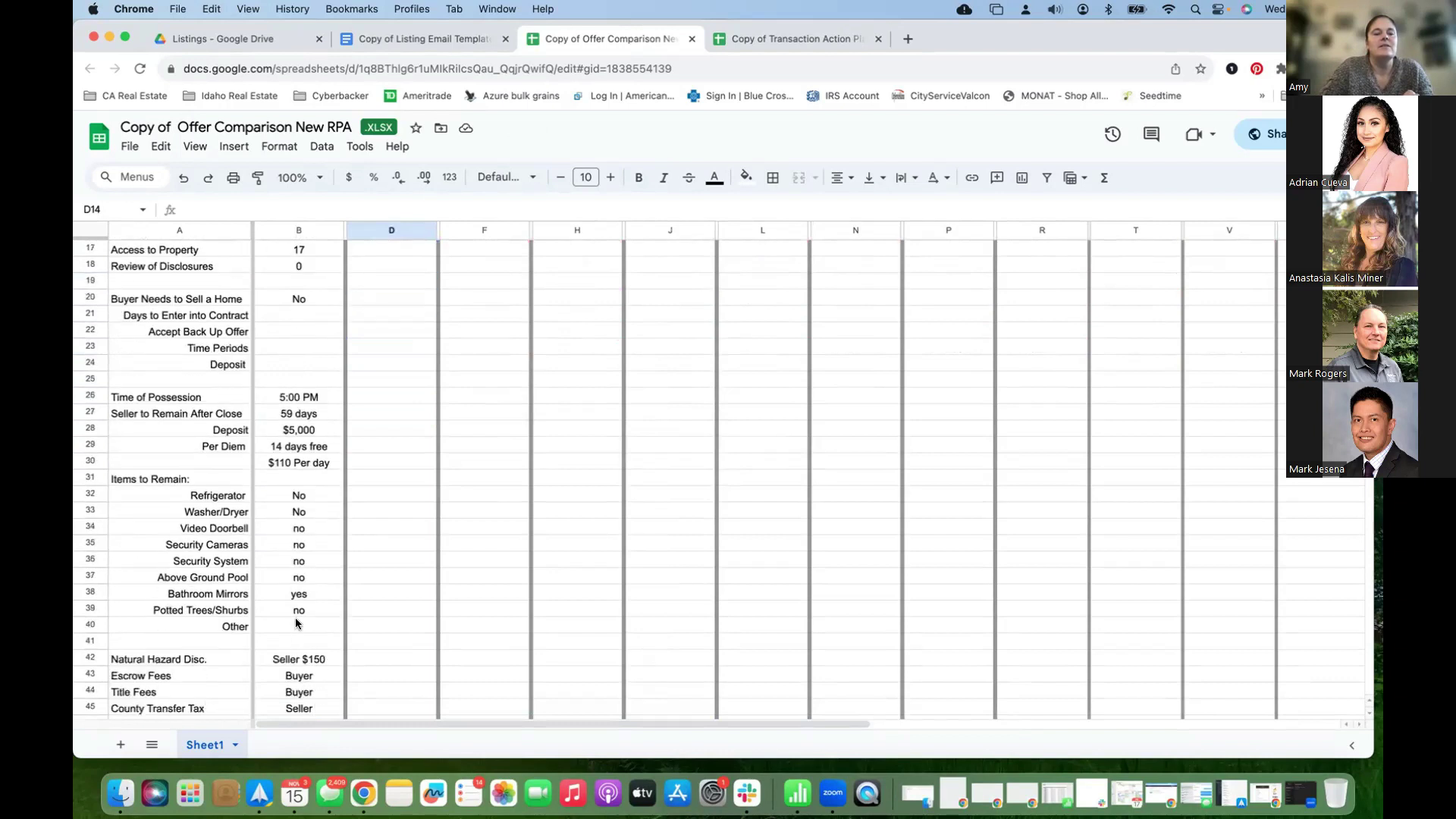
scroll(310, 696, down, 3)
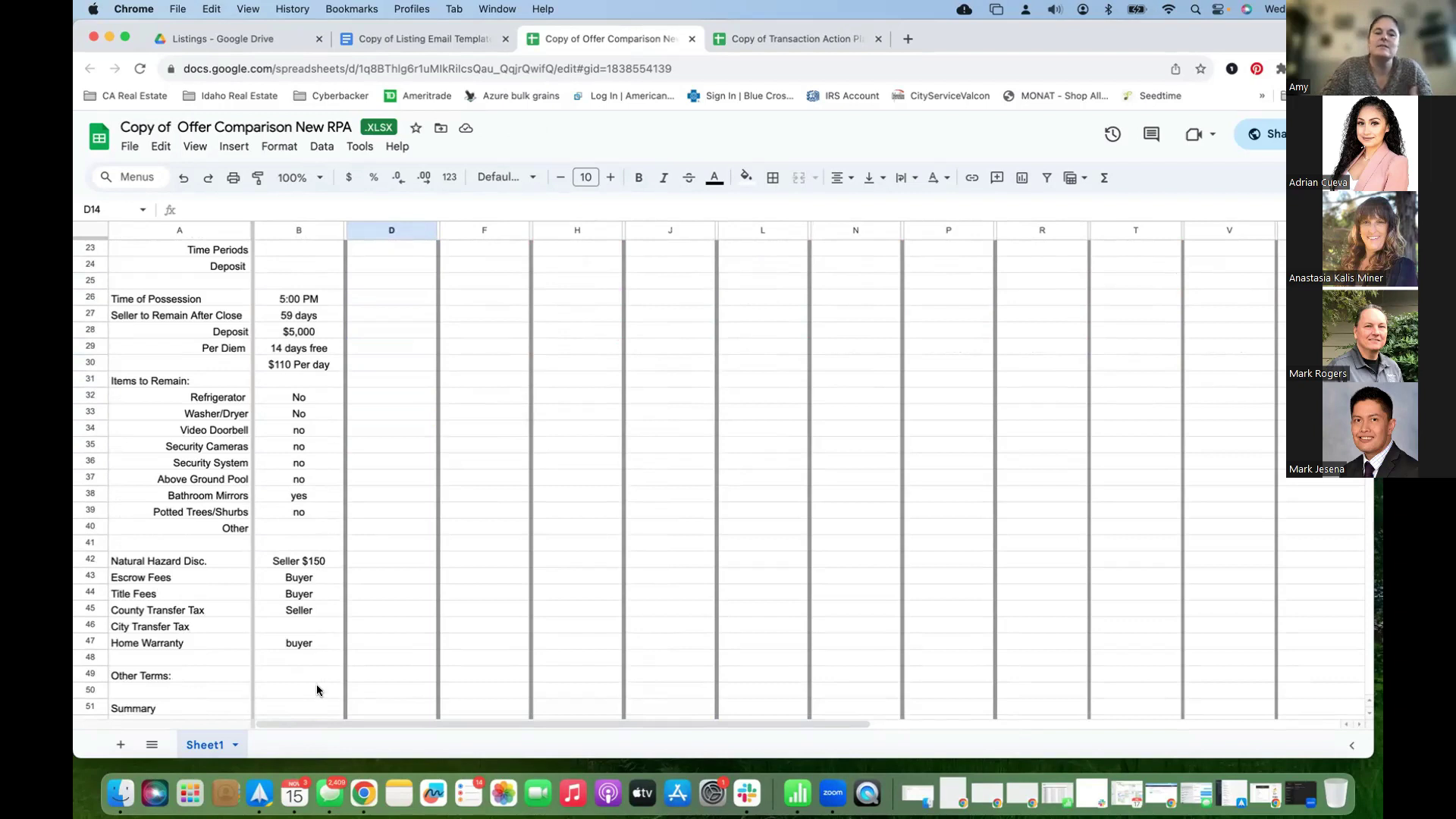
scroll(315, 661, down, 5)
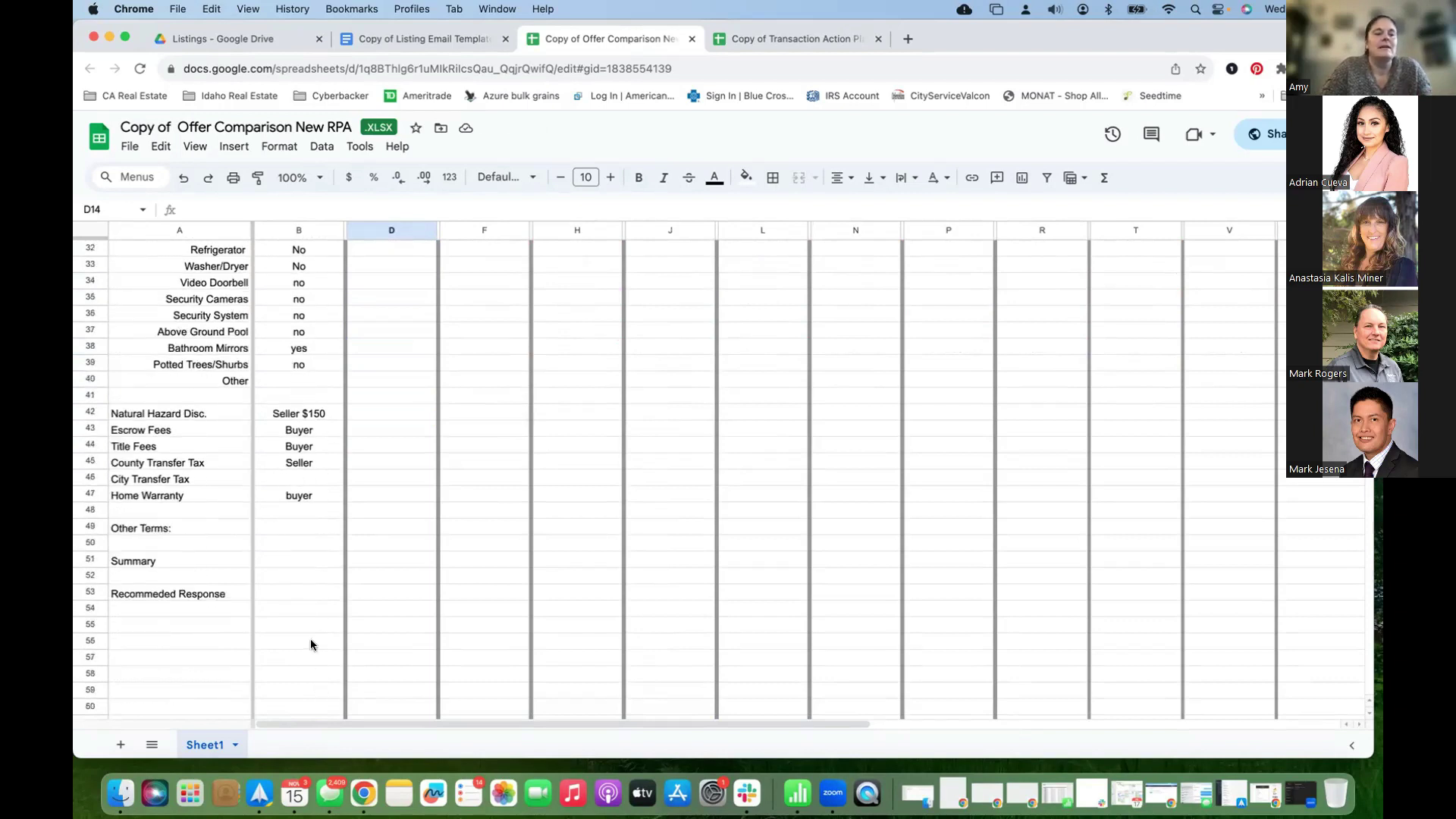
scroll(307, 615, up, 4)
scroll(309, 618, up, 12)
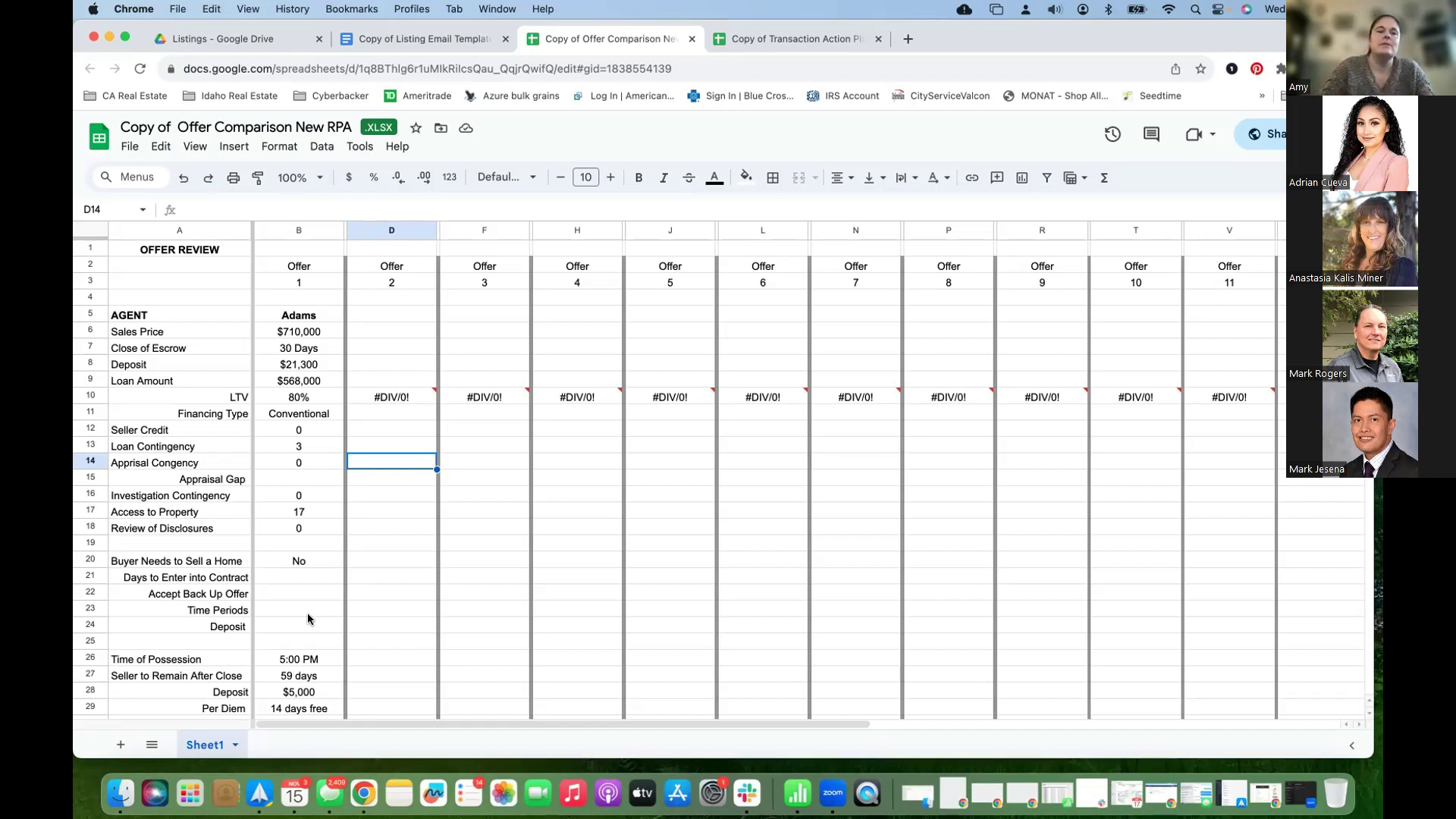
Step: Go through the agent row across the first few offer columns, returning beside offer 1
click(293, 320)
key(Left)
key(Right)
key(Right)
key(Right)
key(Right)
key(Right)
key(Right)
key(Right)
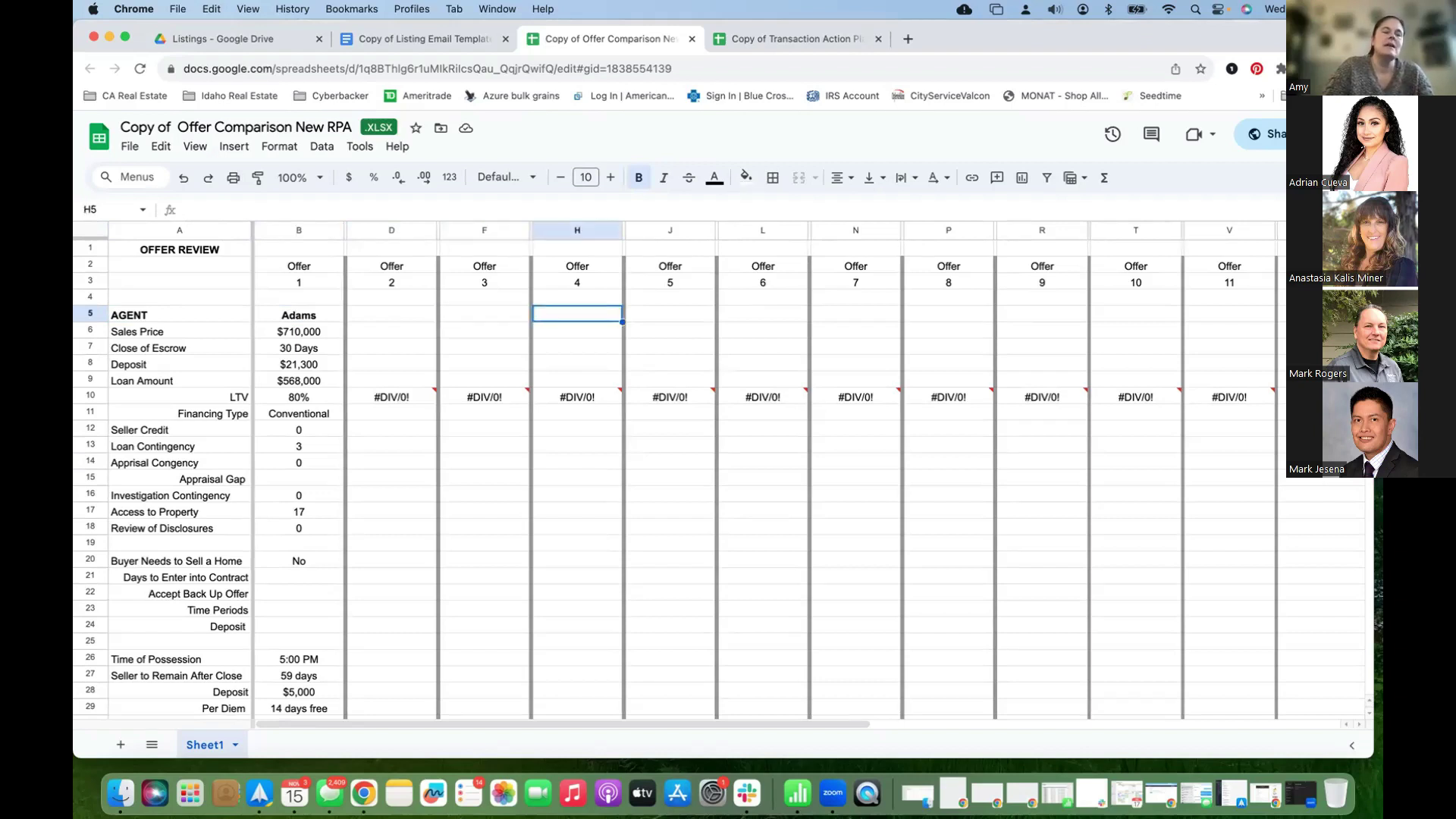
key(Left)
key(Left)
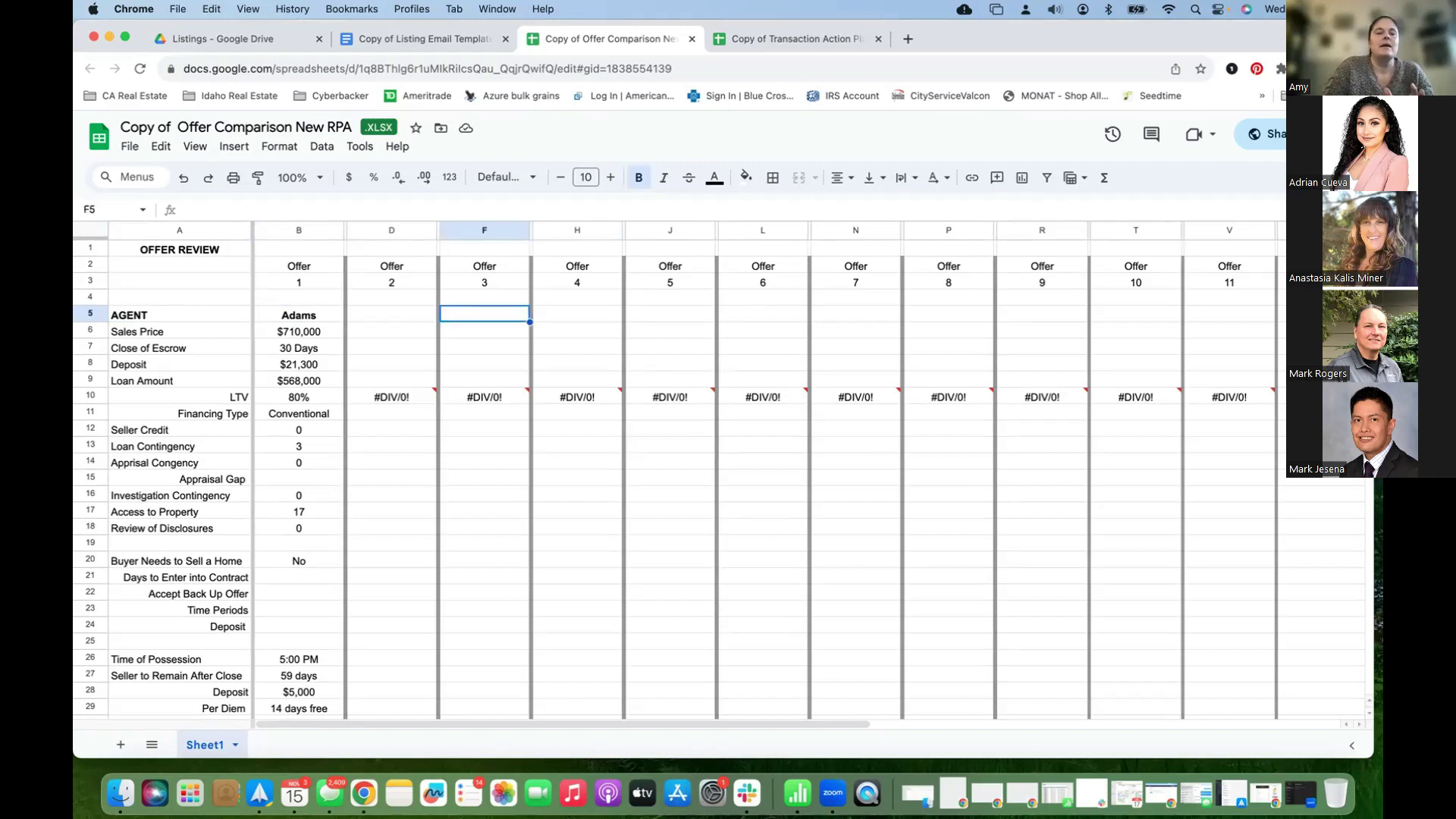
key(Left)
key(Left)
key(Left)
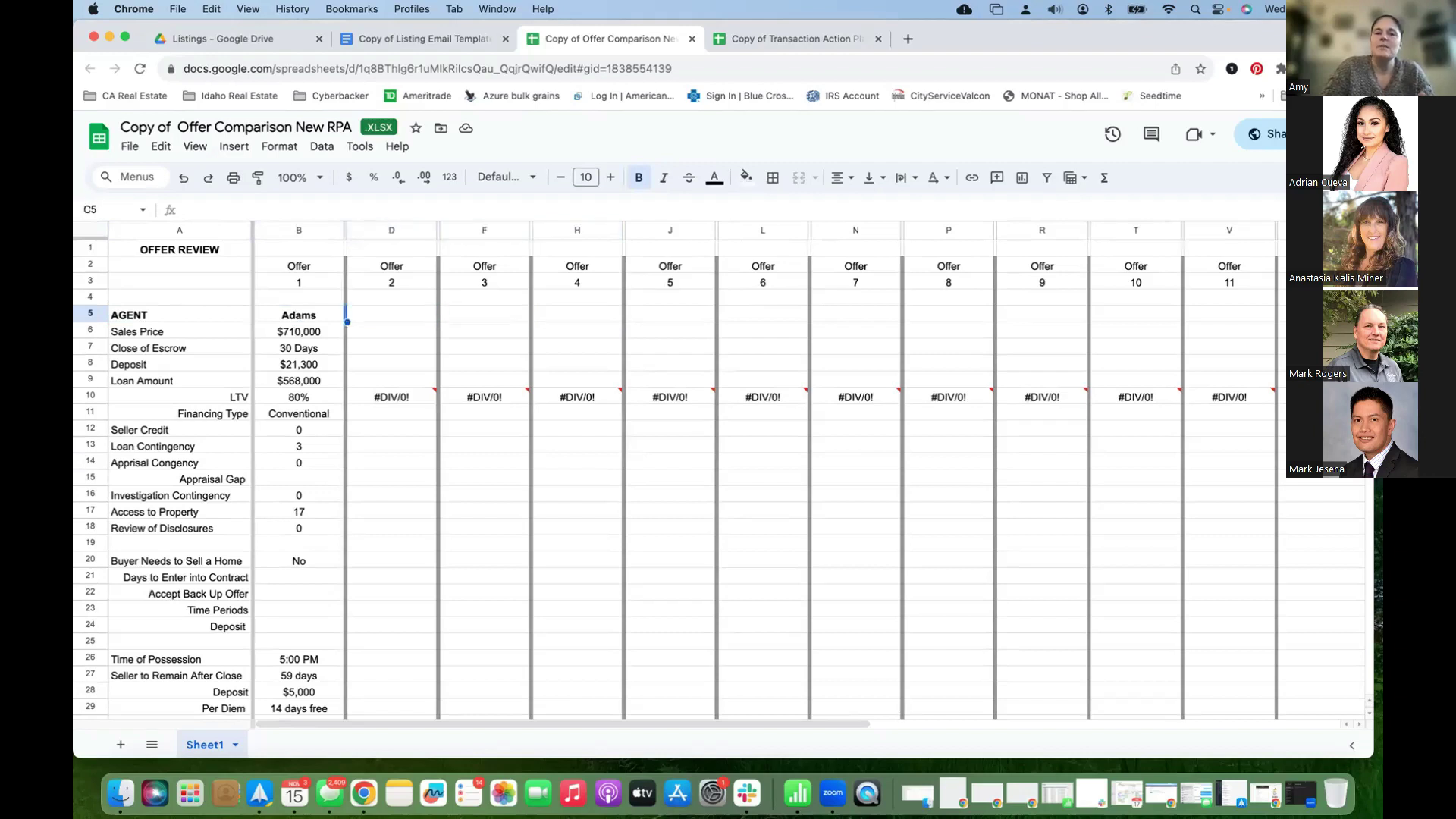
key(Left)
key(Right)
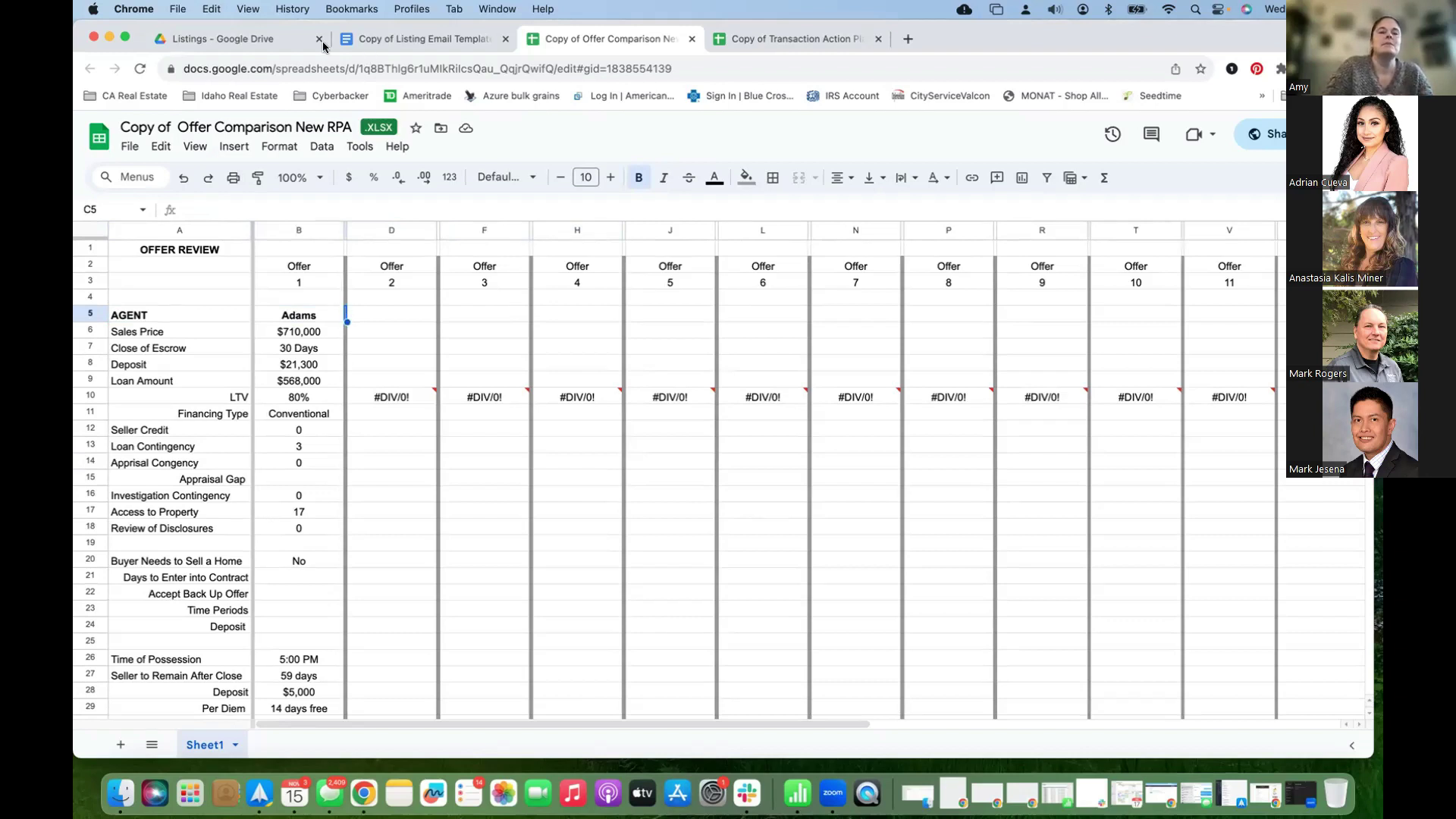
Step: In the Copy of Transaction Action Plan For Training spreadsheet, review the OFFERS tasks from calling lenders to acknowledging offers and counters
click(768, 39)
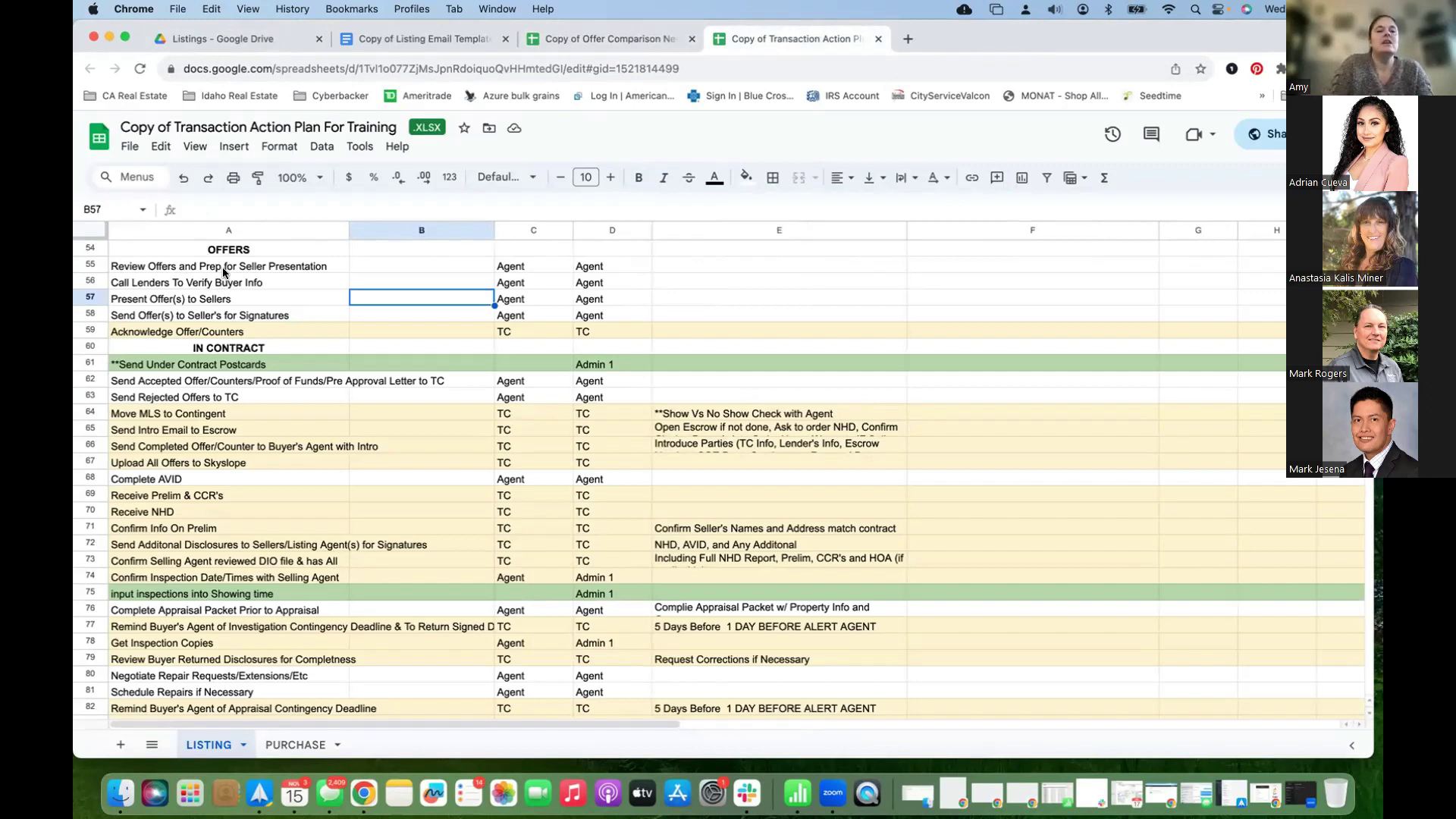
click(240, 284)
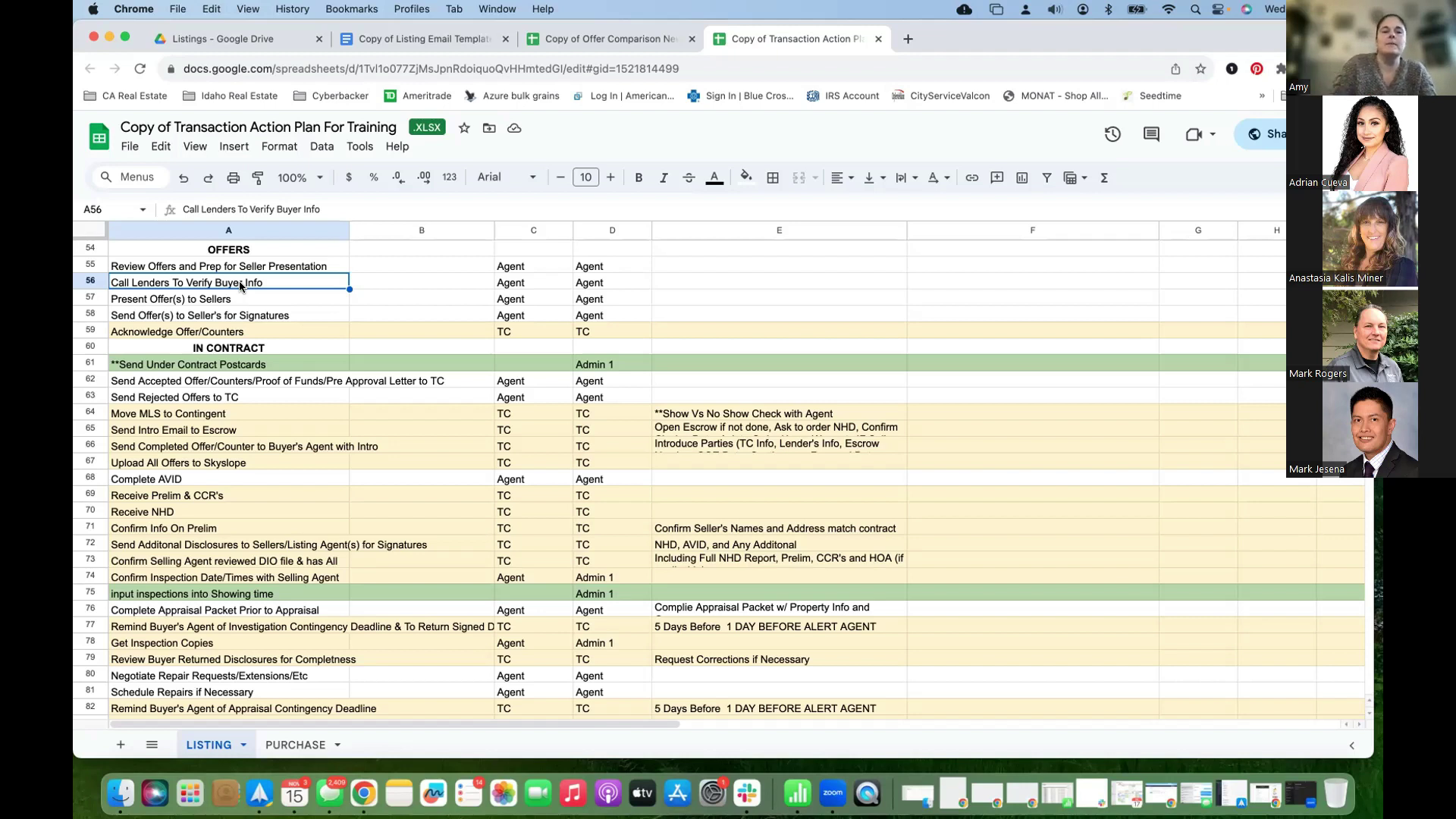
click(251, 301)
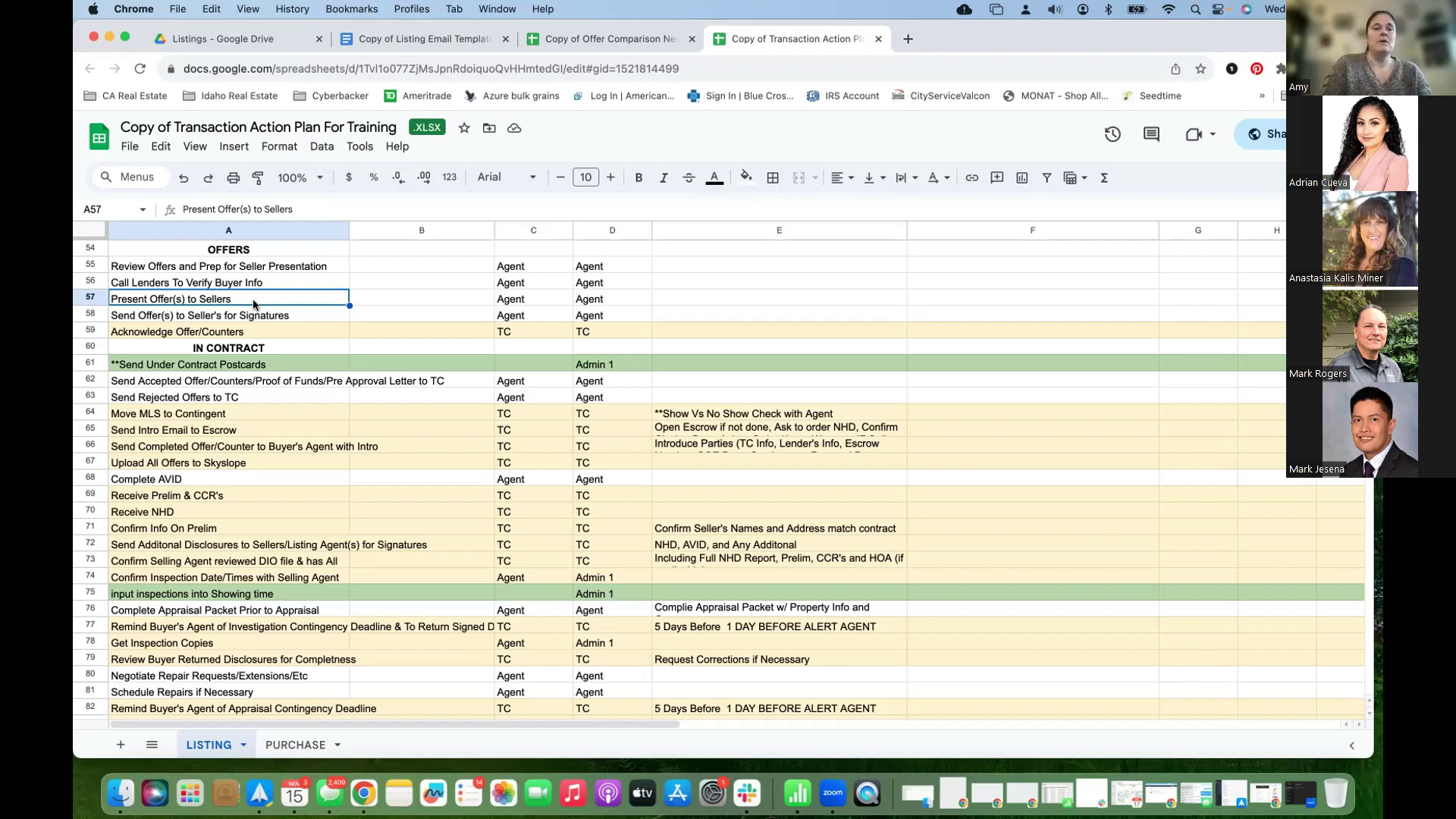
click(260, 321)
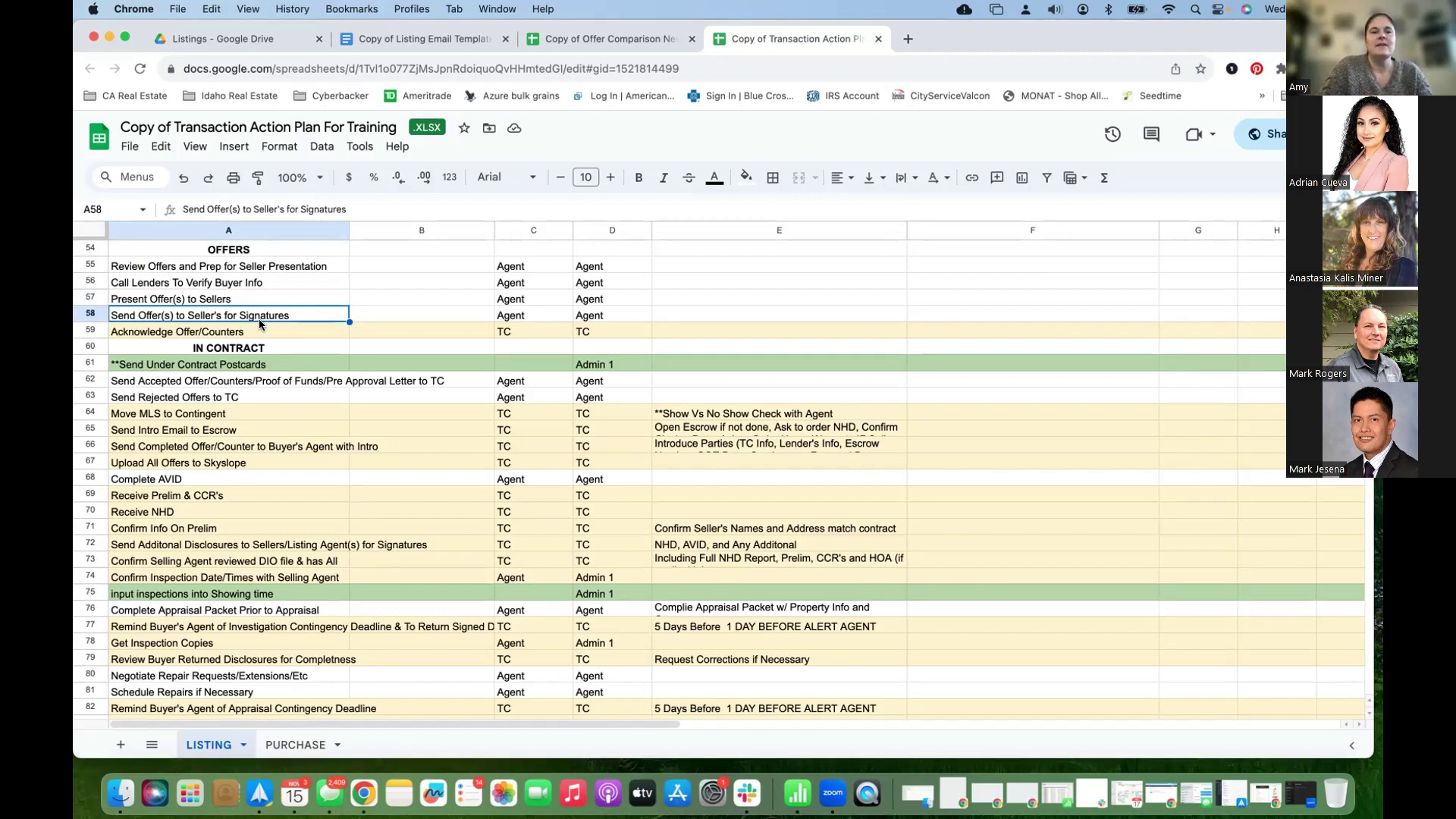
click(260, 339)
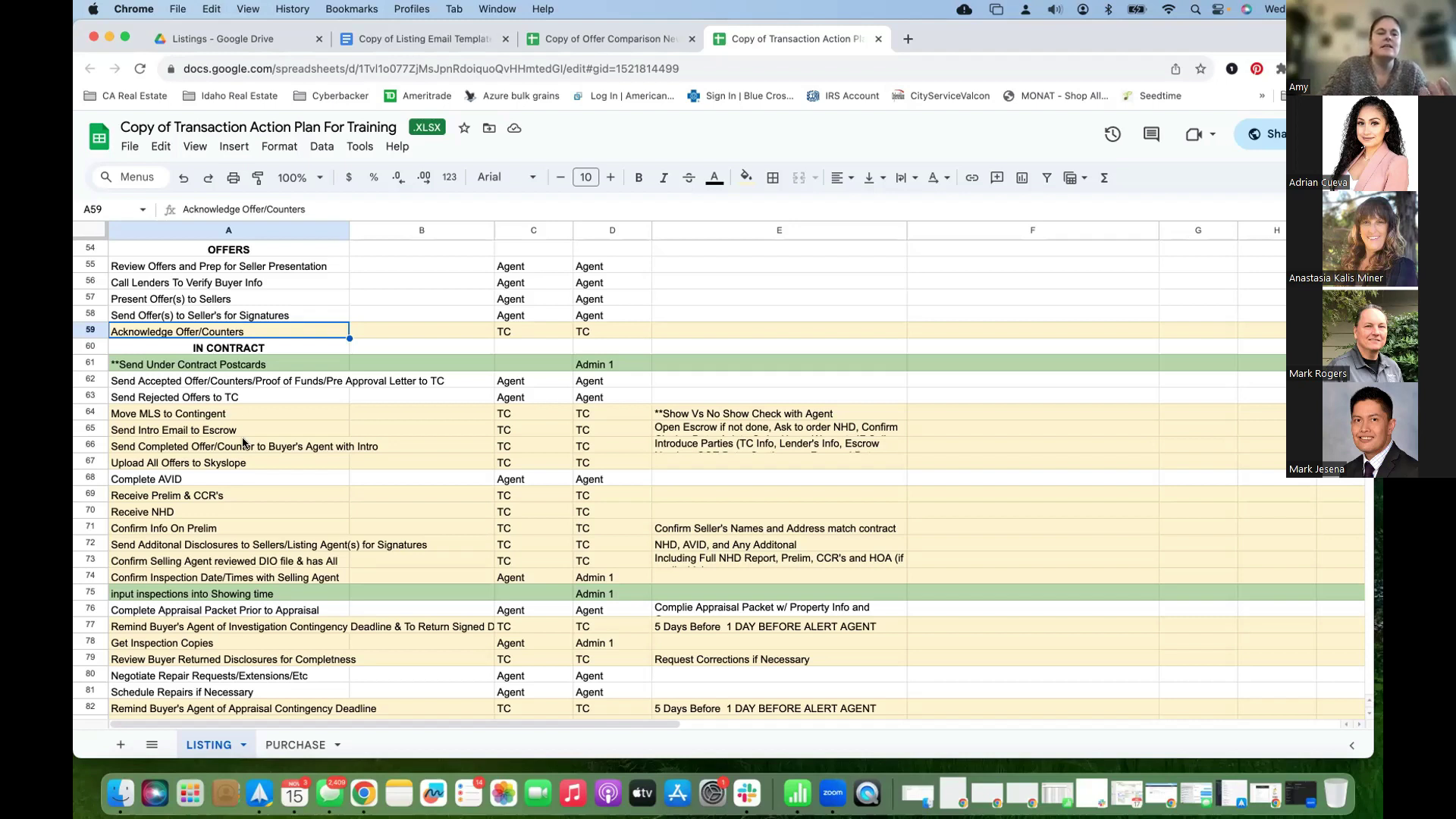
Step: Review the first IN CONTRACT tasks, from sending under contract postcards to sending rejected offers to the TC
scroll(242, 443, down, 1)
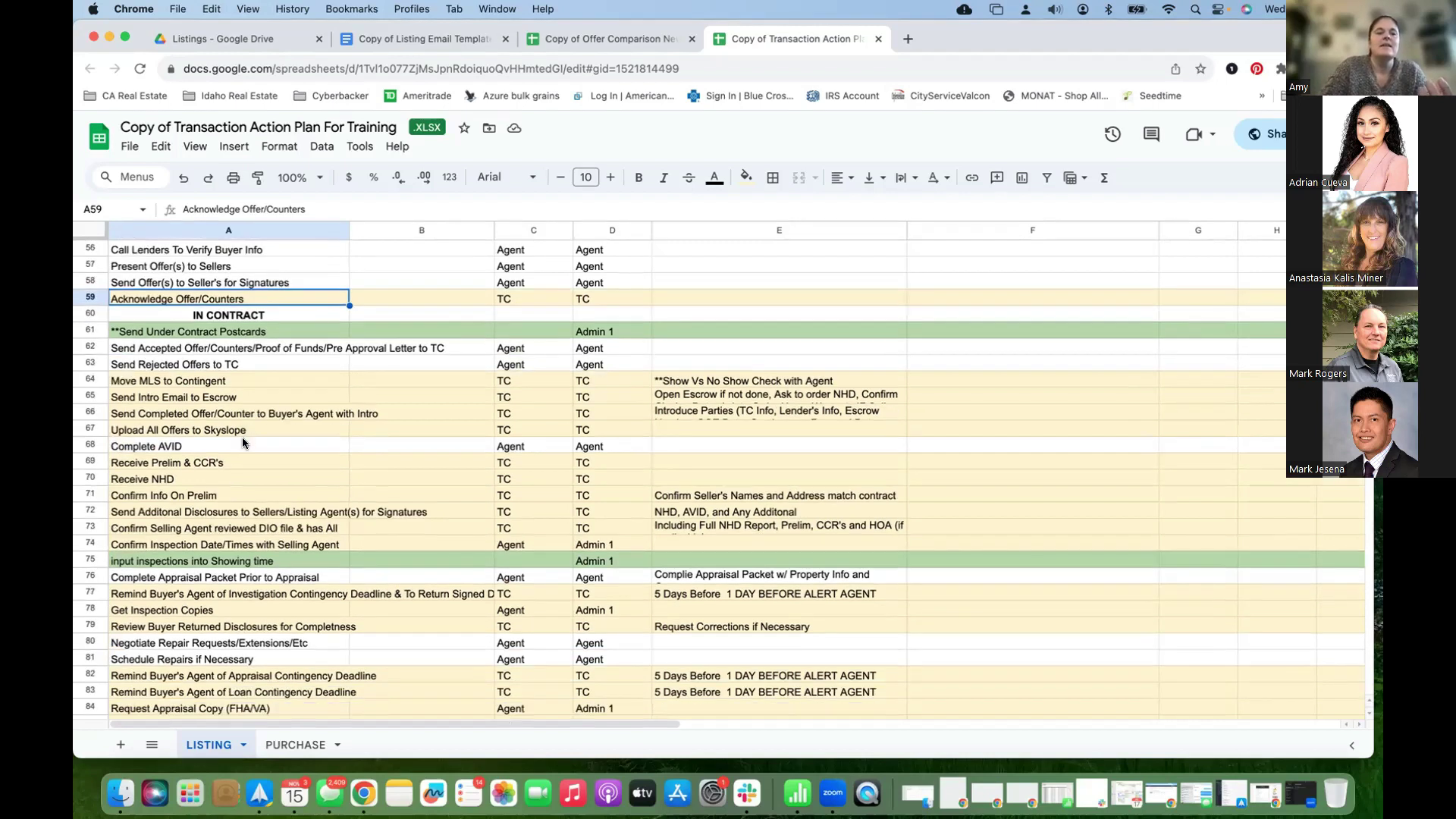
click(246, 334)
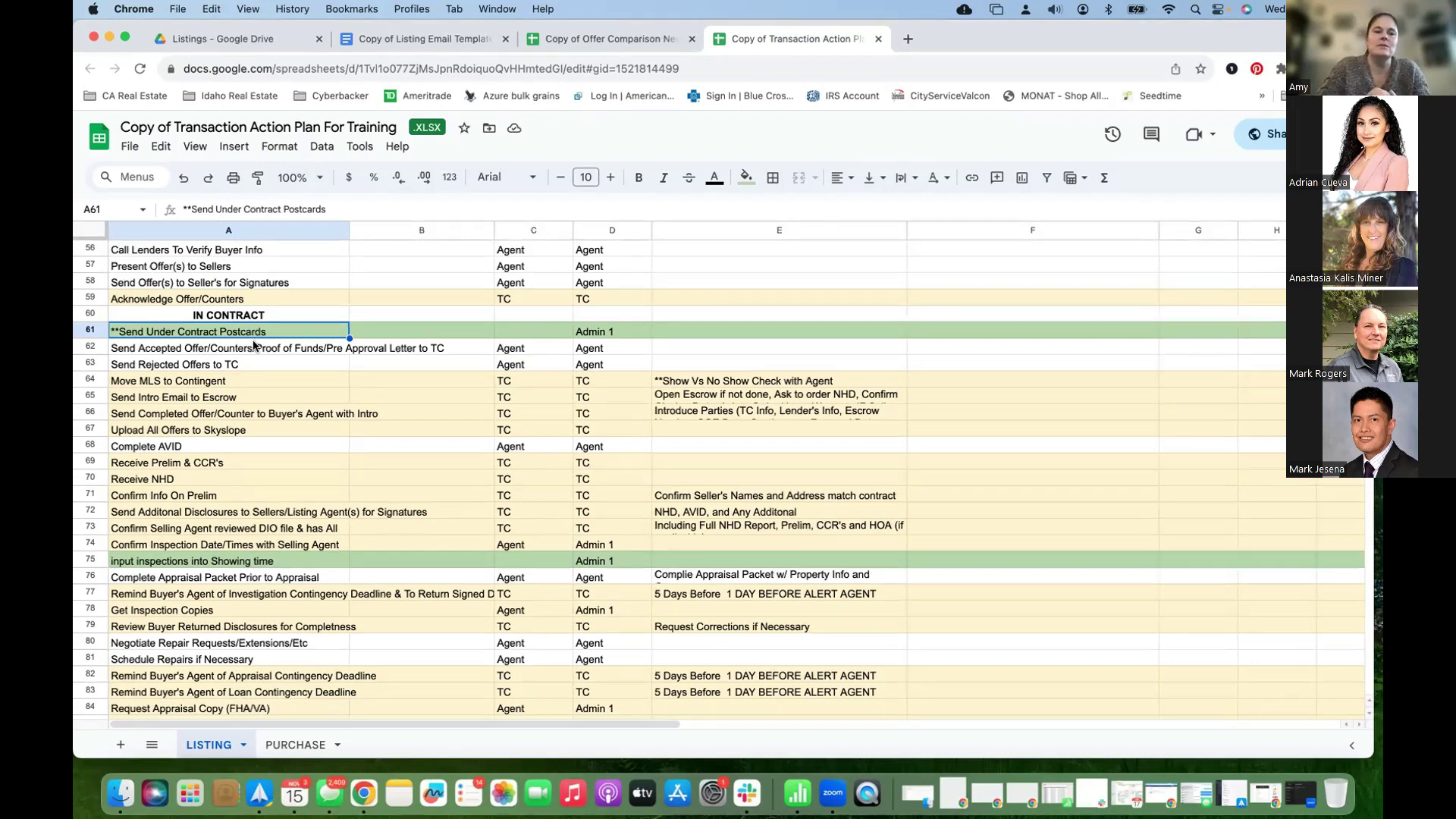
scroll(255, 356, up, 5)
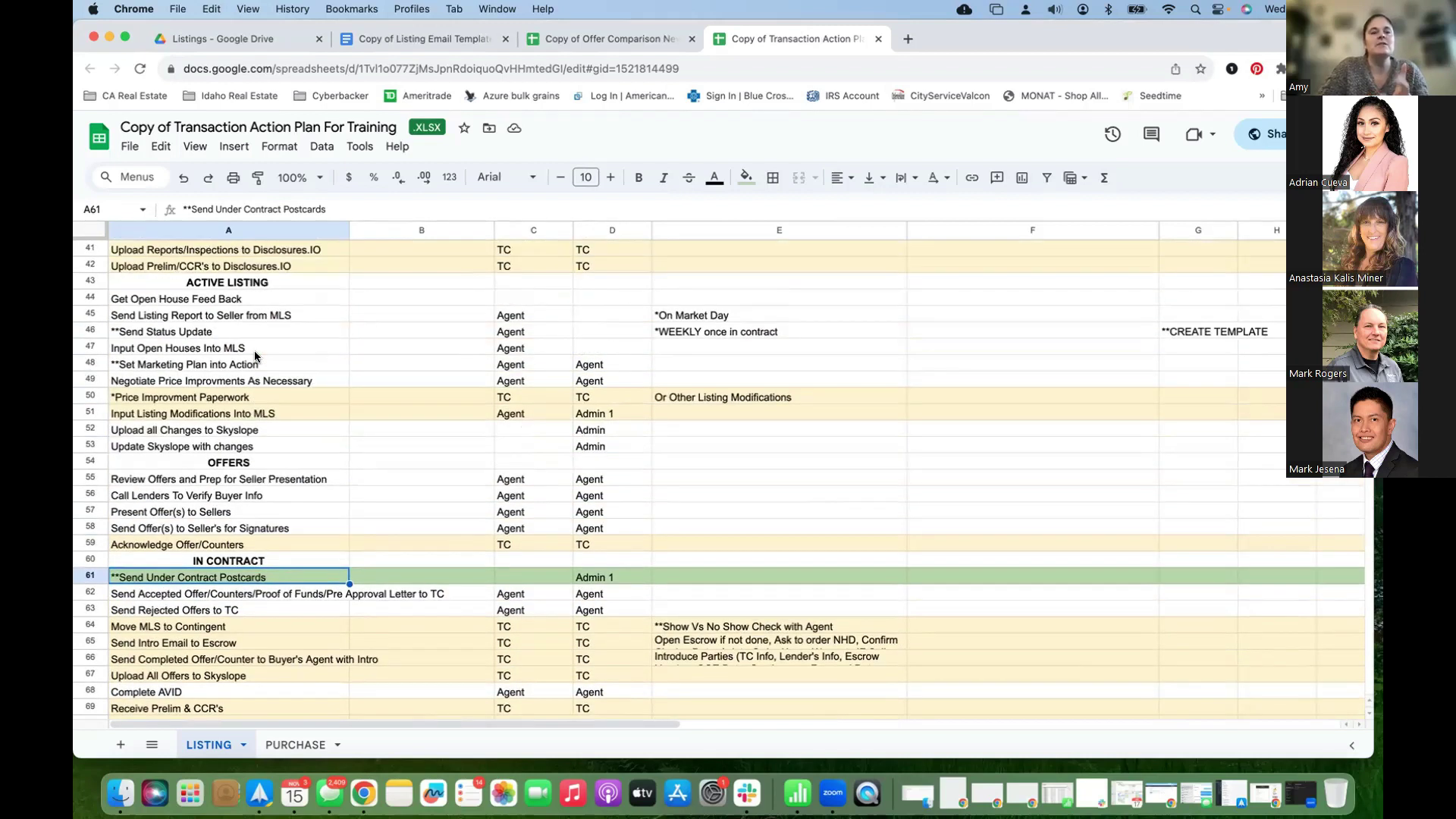
scroll(255, 355, down, 6)
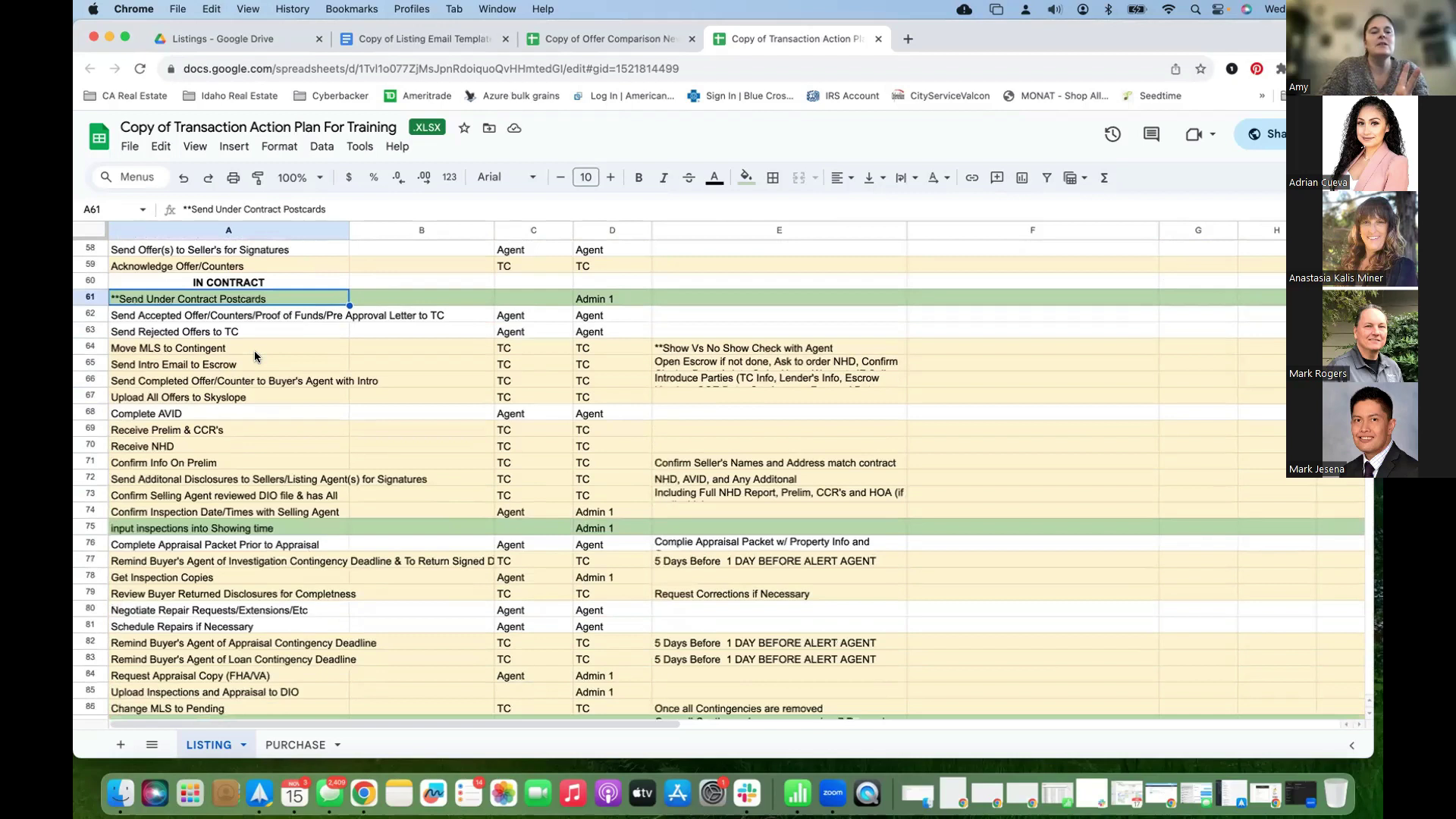
scroll(256, 355, up, 1)
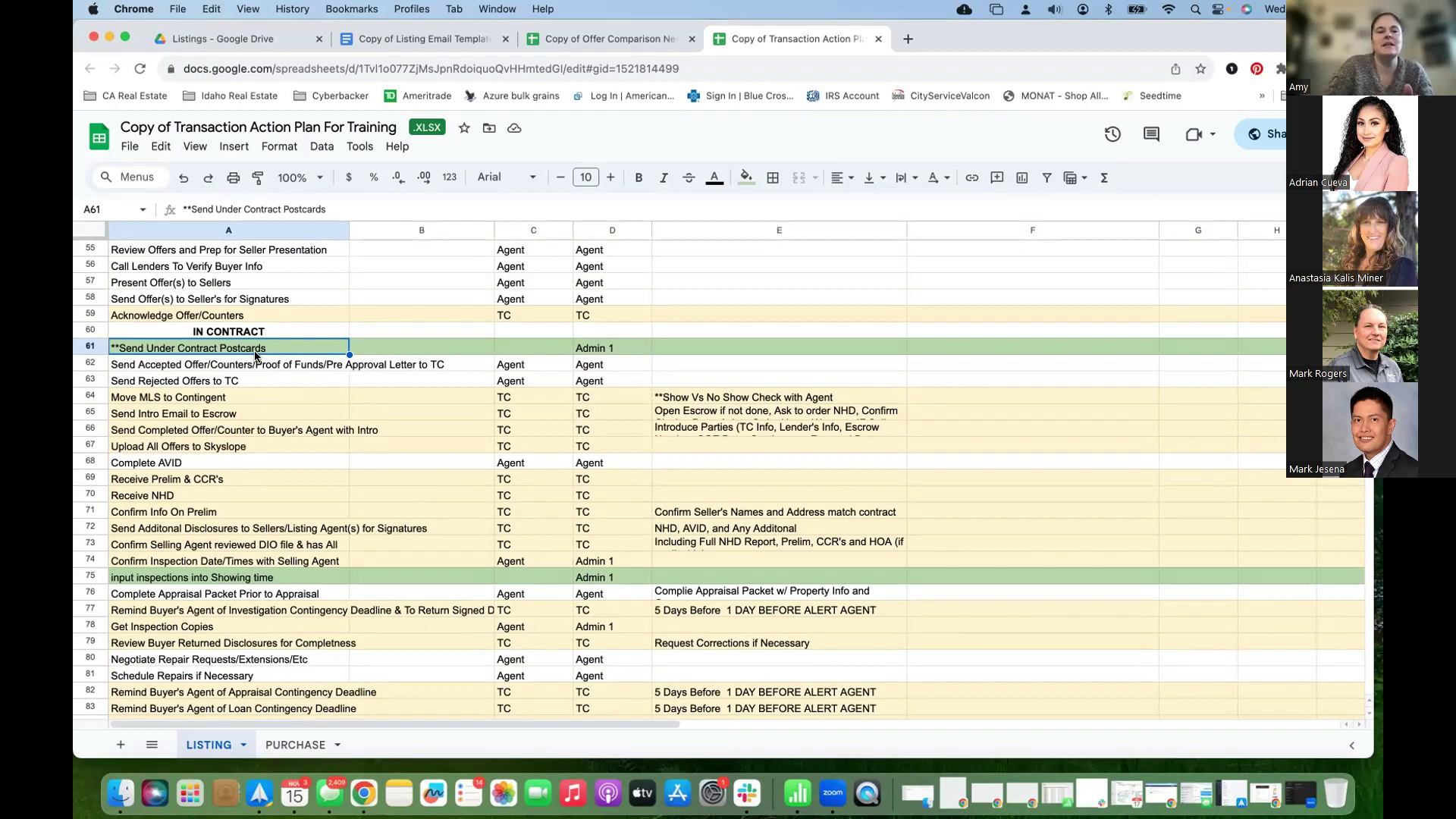
click(285, 377)
click(283, 365)
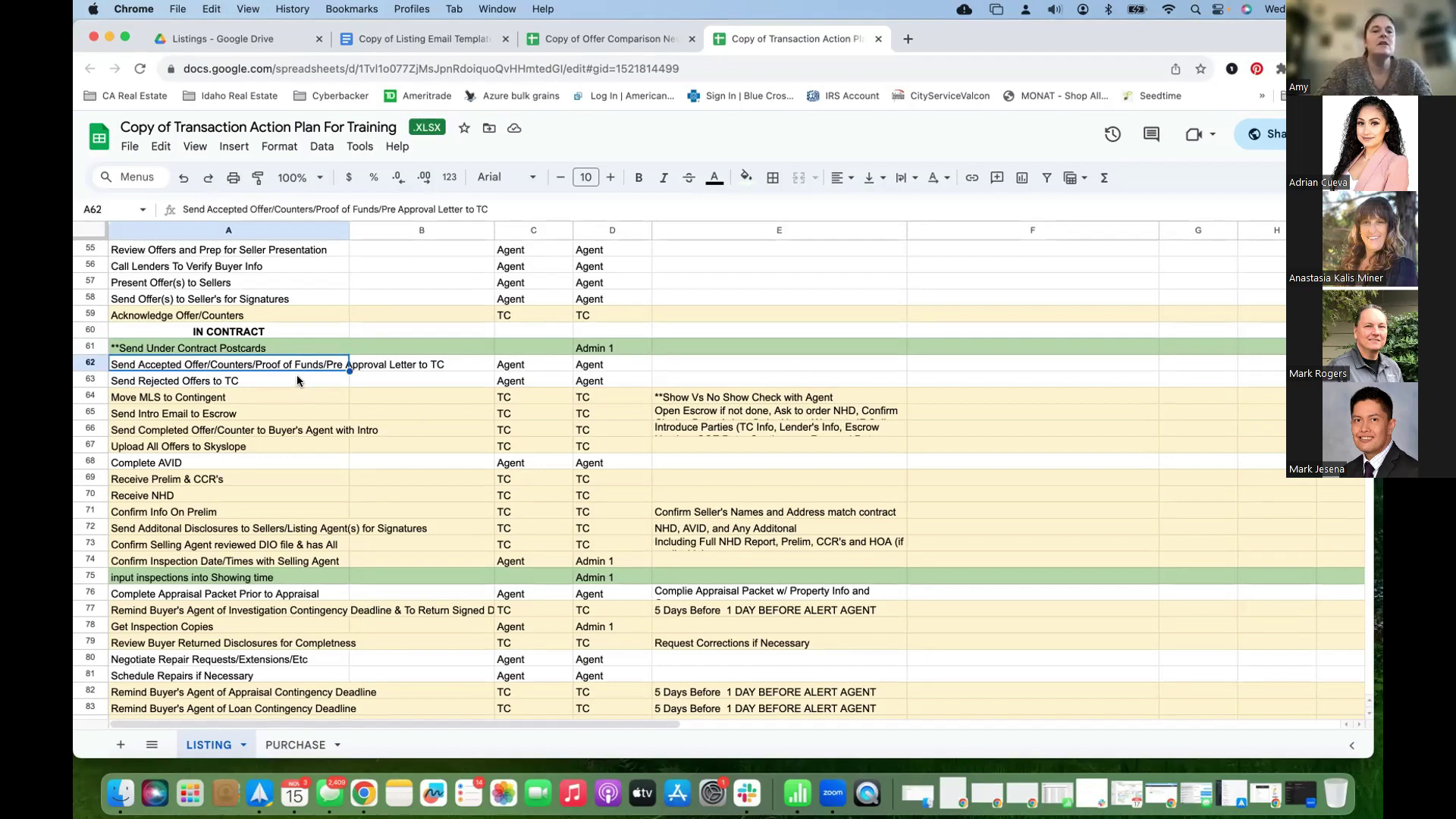
click(288, 374)
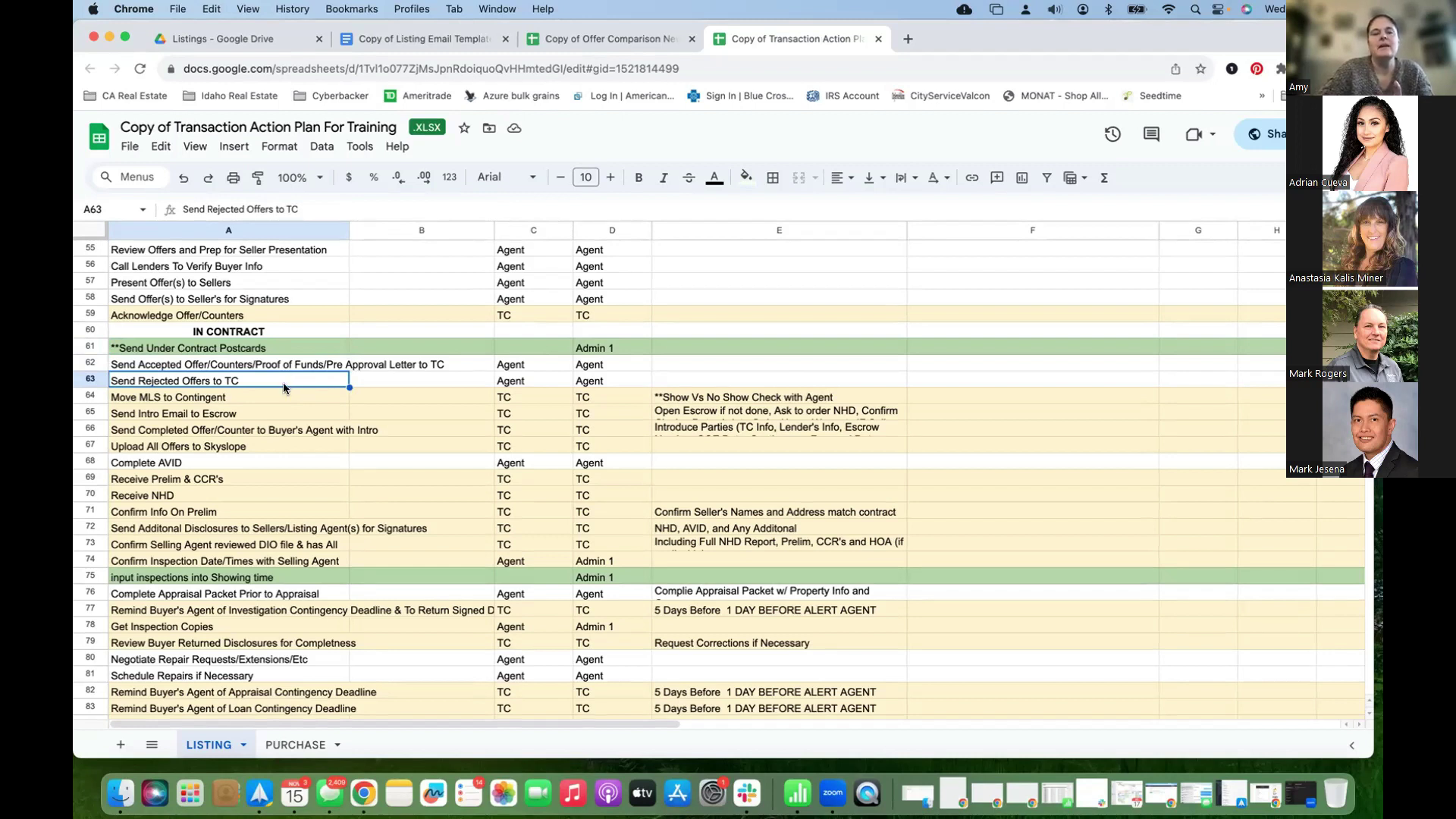
Step: Review the Move MLS to Contingent and Send Intro Email to Escrow tasks together with their notes in column E
click(274, 399)
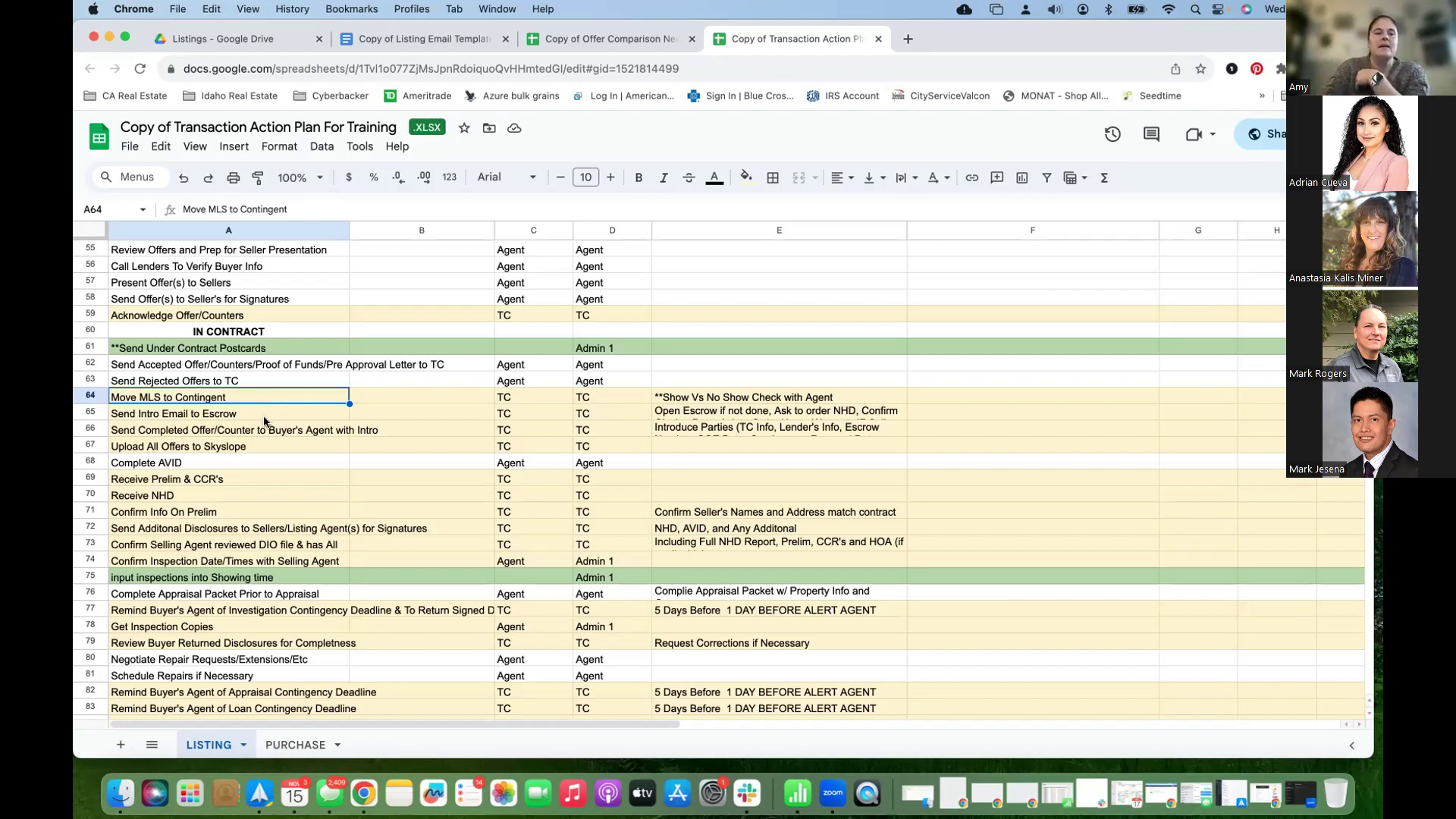
click(264, 417)
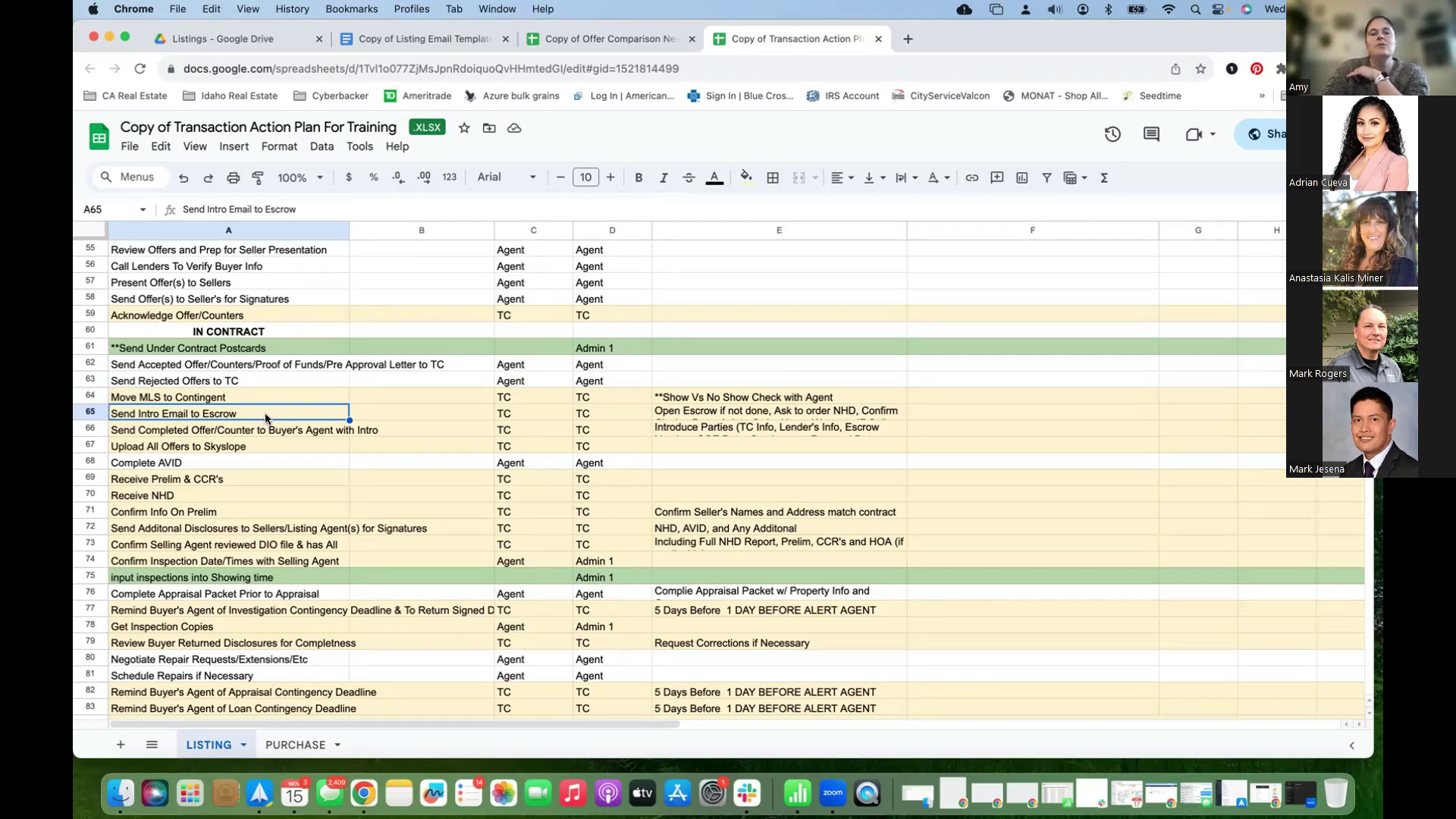
click(705, 398)
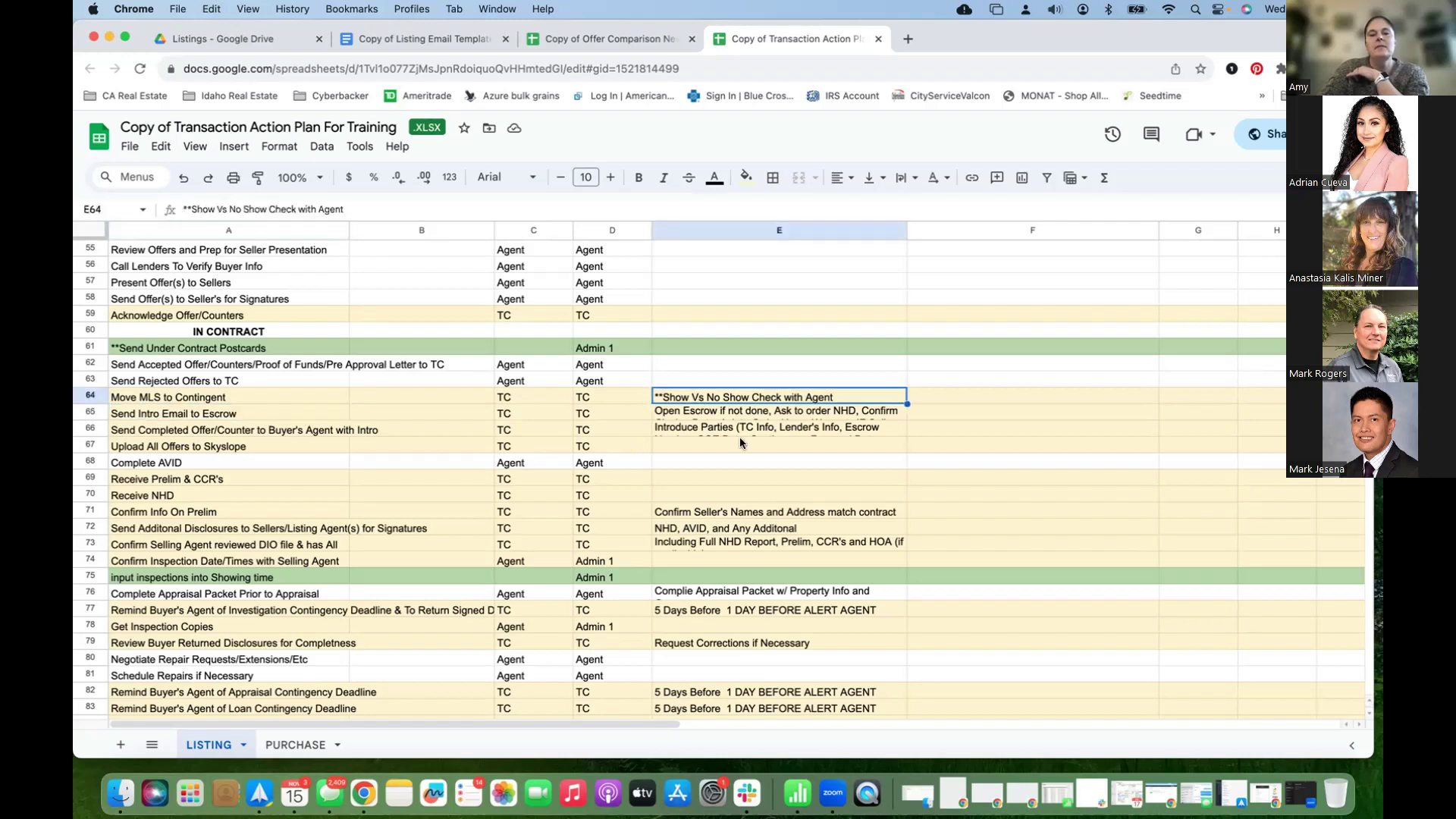
click(708, 414)
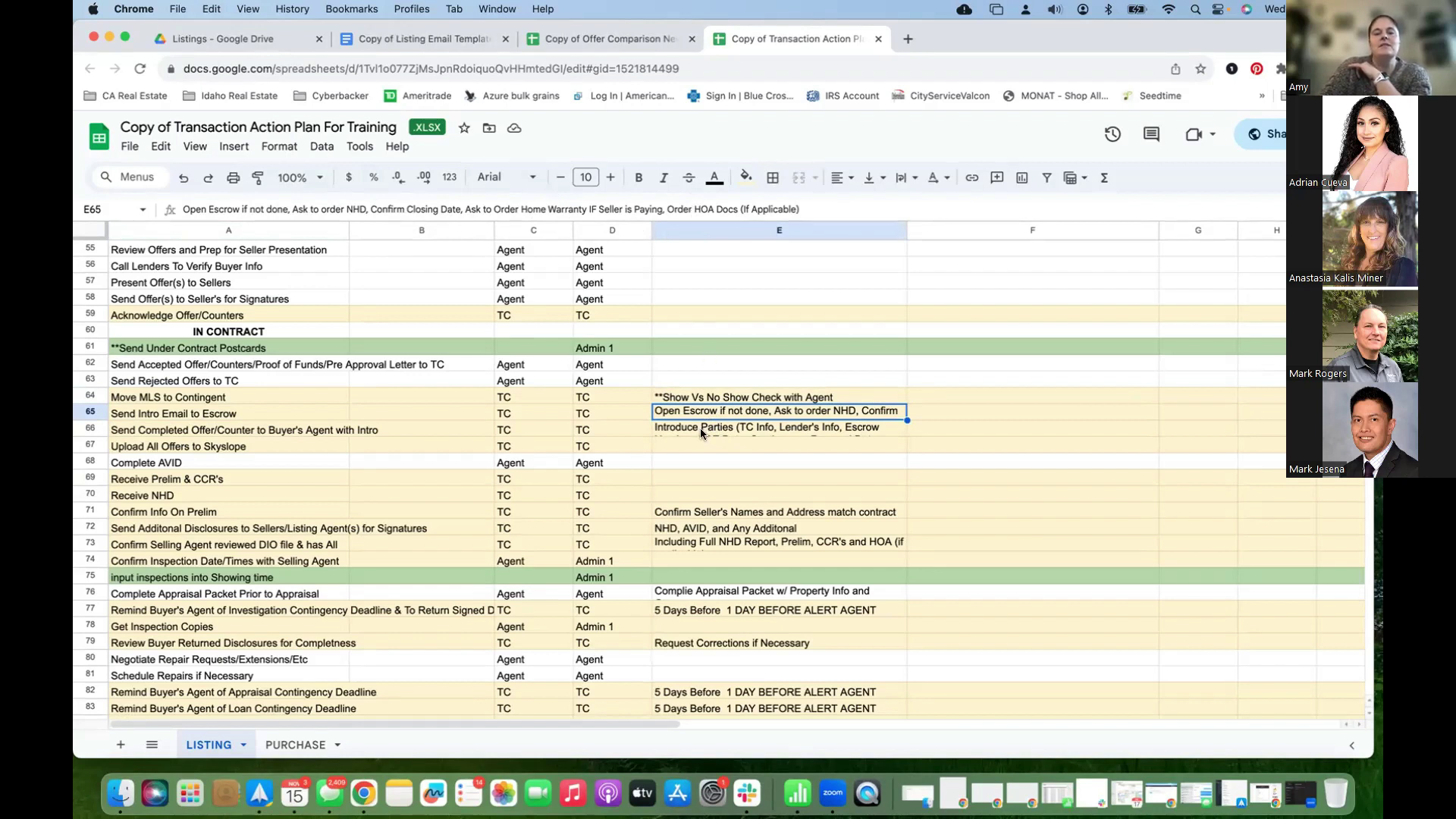
click(278, 412)
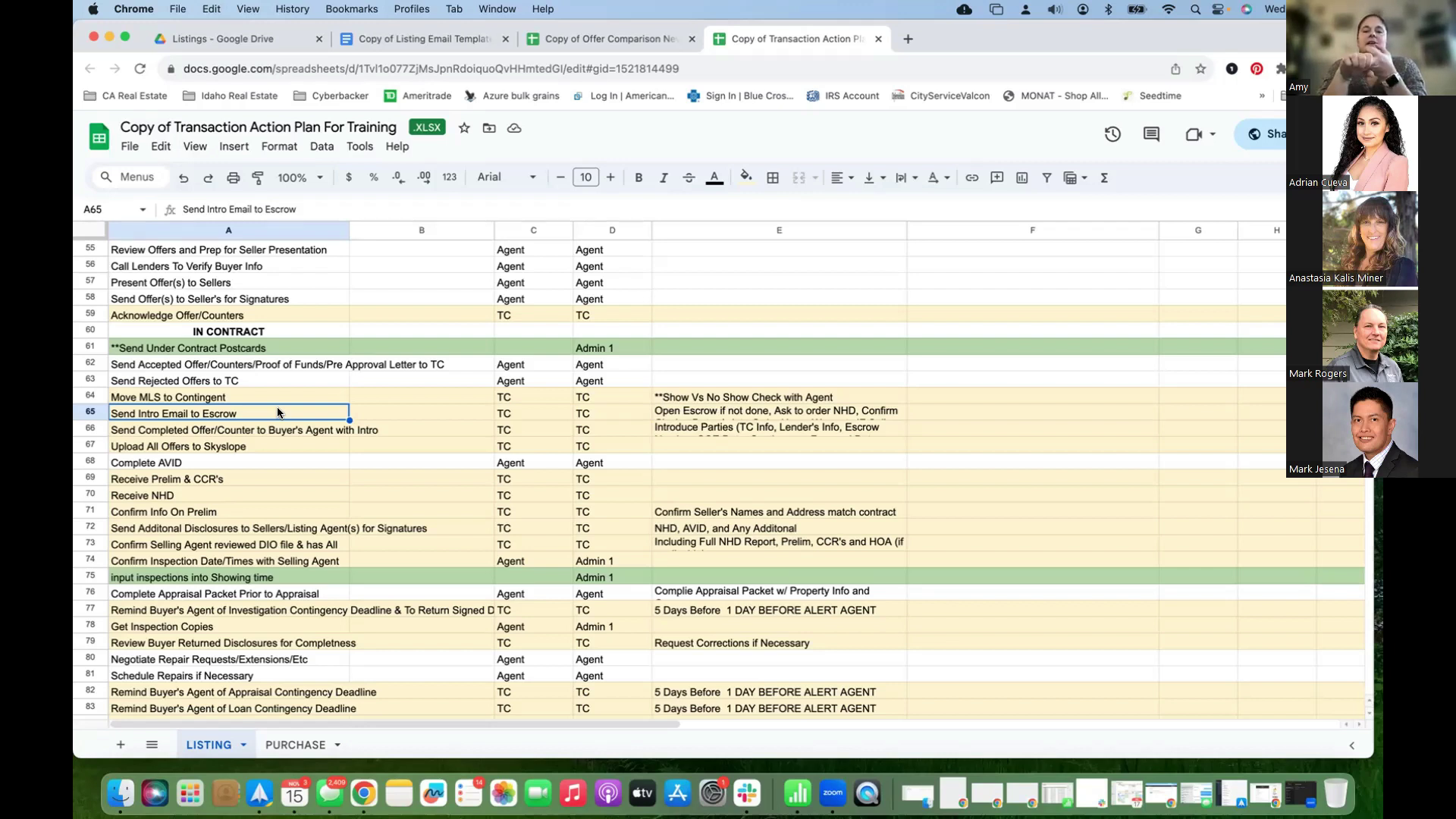
click(702, 411)
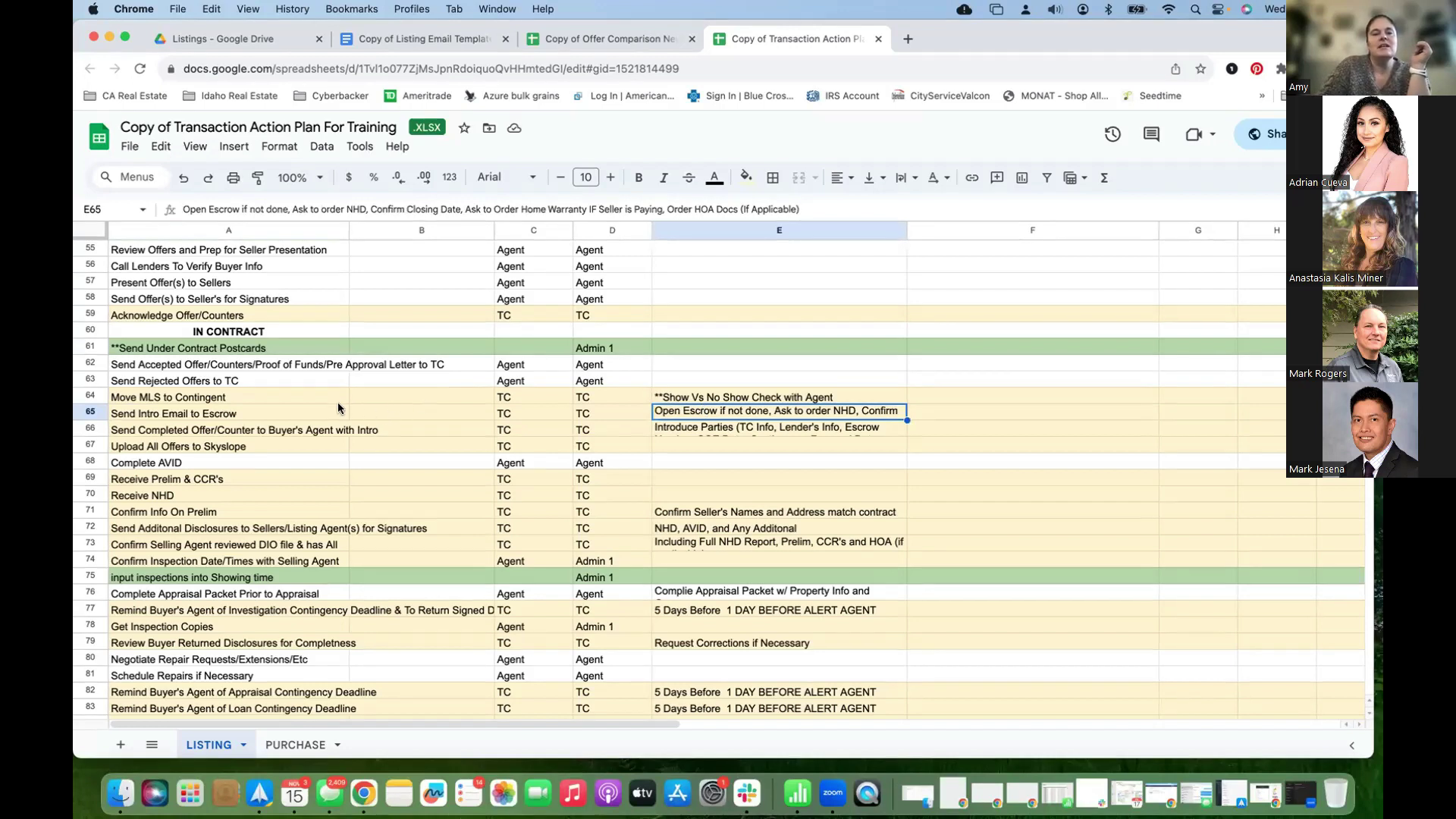
Step: Add the note "CC Buyers agent" beside Send Intro Email to Escrow, and go to the Send Completed Offer/Counter task below it
click(368, 414)
text(CC B)
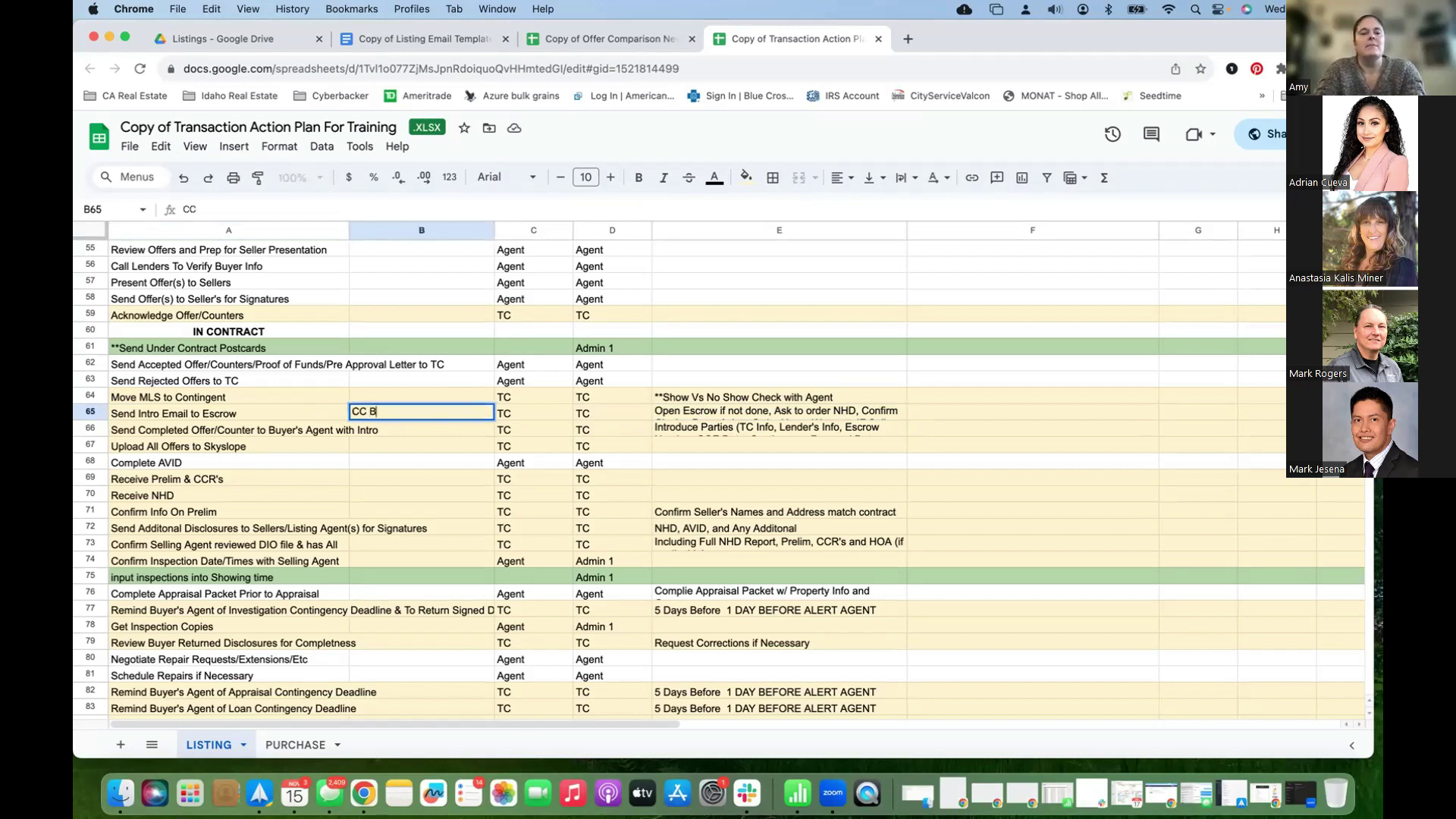
text(uyers agent)
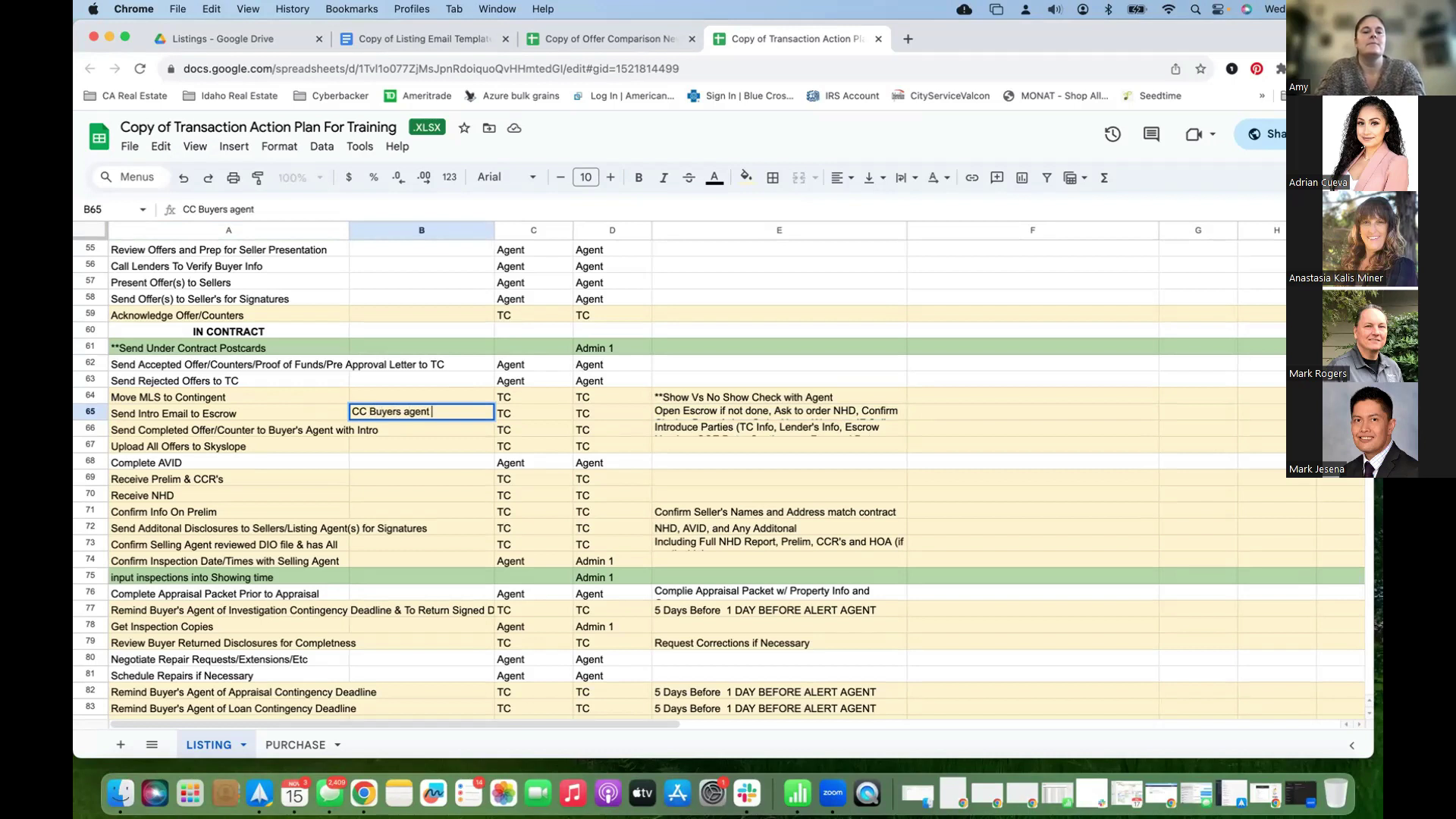
key(Return)
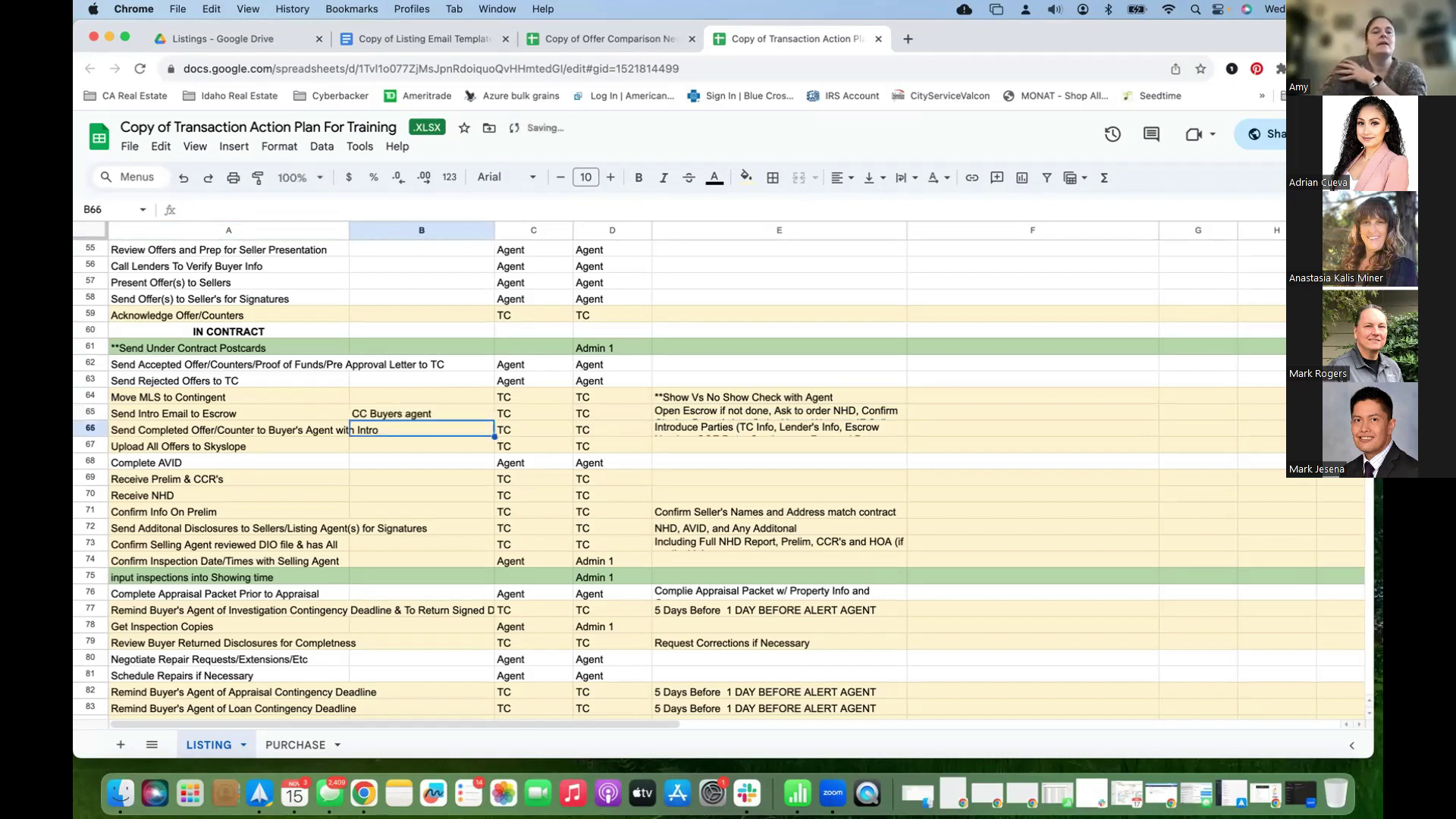
click(296, 430)
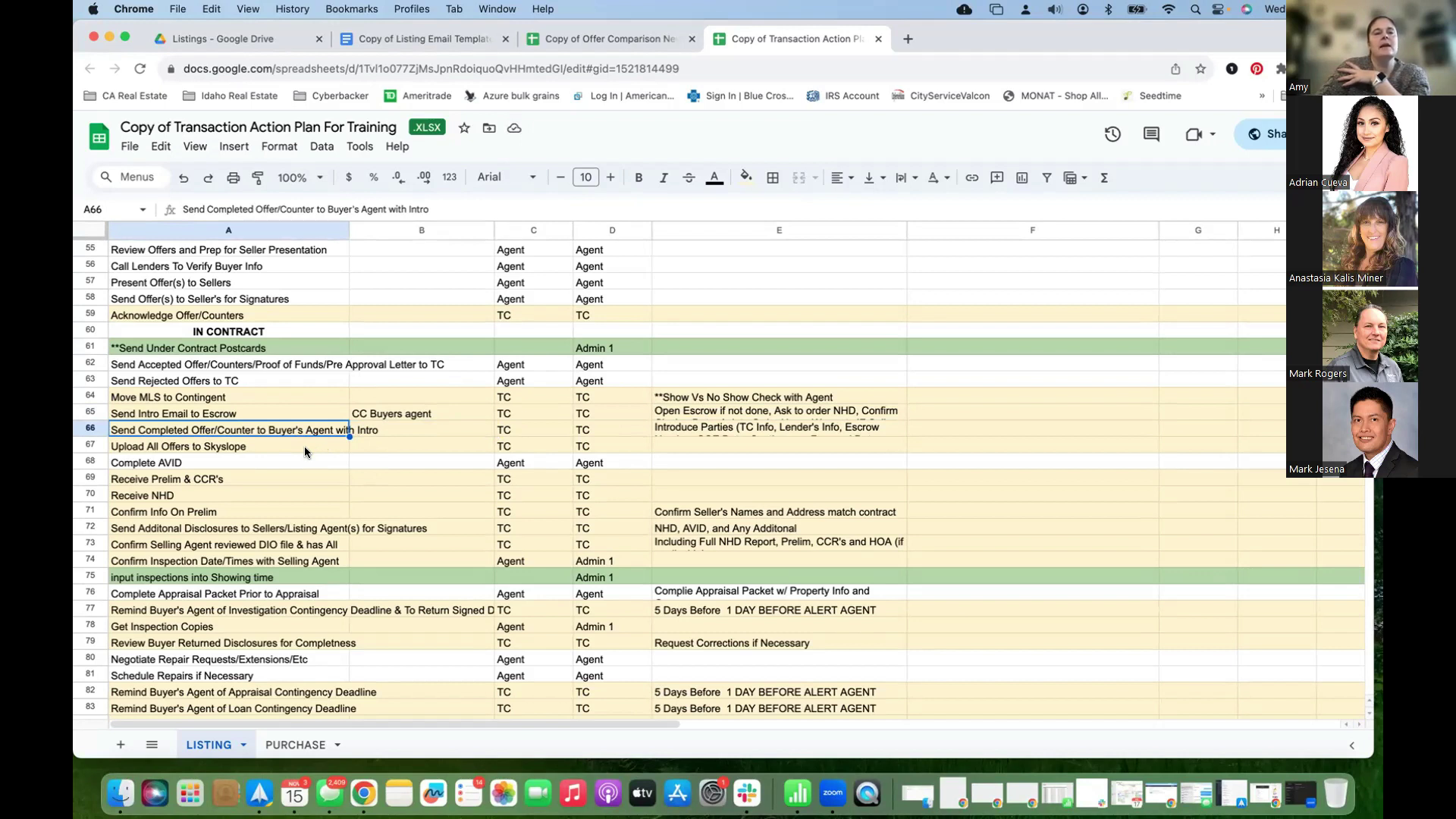
Step: In the Copy of Listing Email Templates document, delete the person's name after "other agent," in the Email #8 recipient line
click(410, 40)
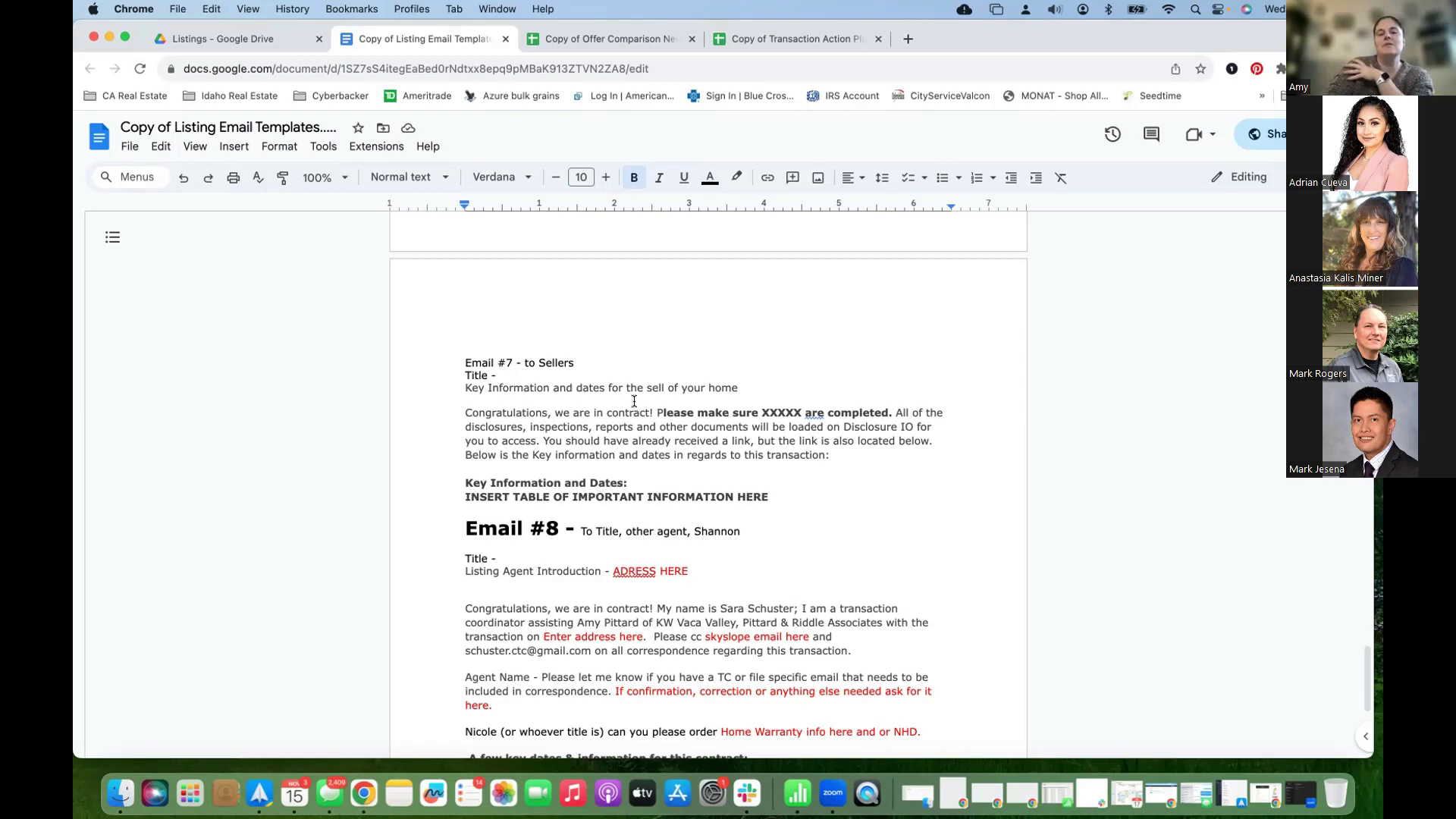
scroll(584, 404, down, 5)
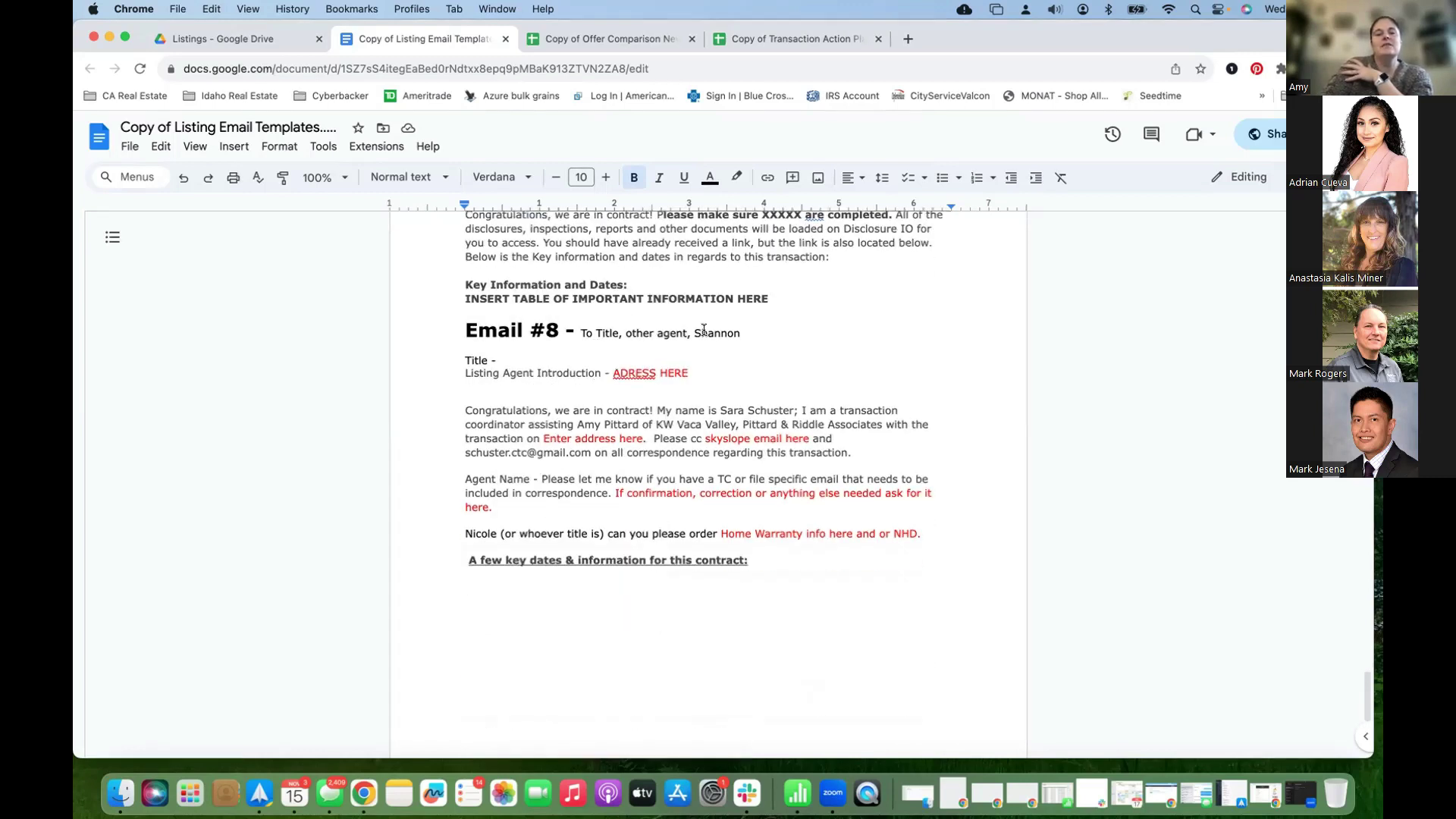
double_click(705, 332)
key(BackSpace)
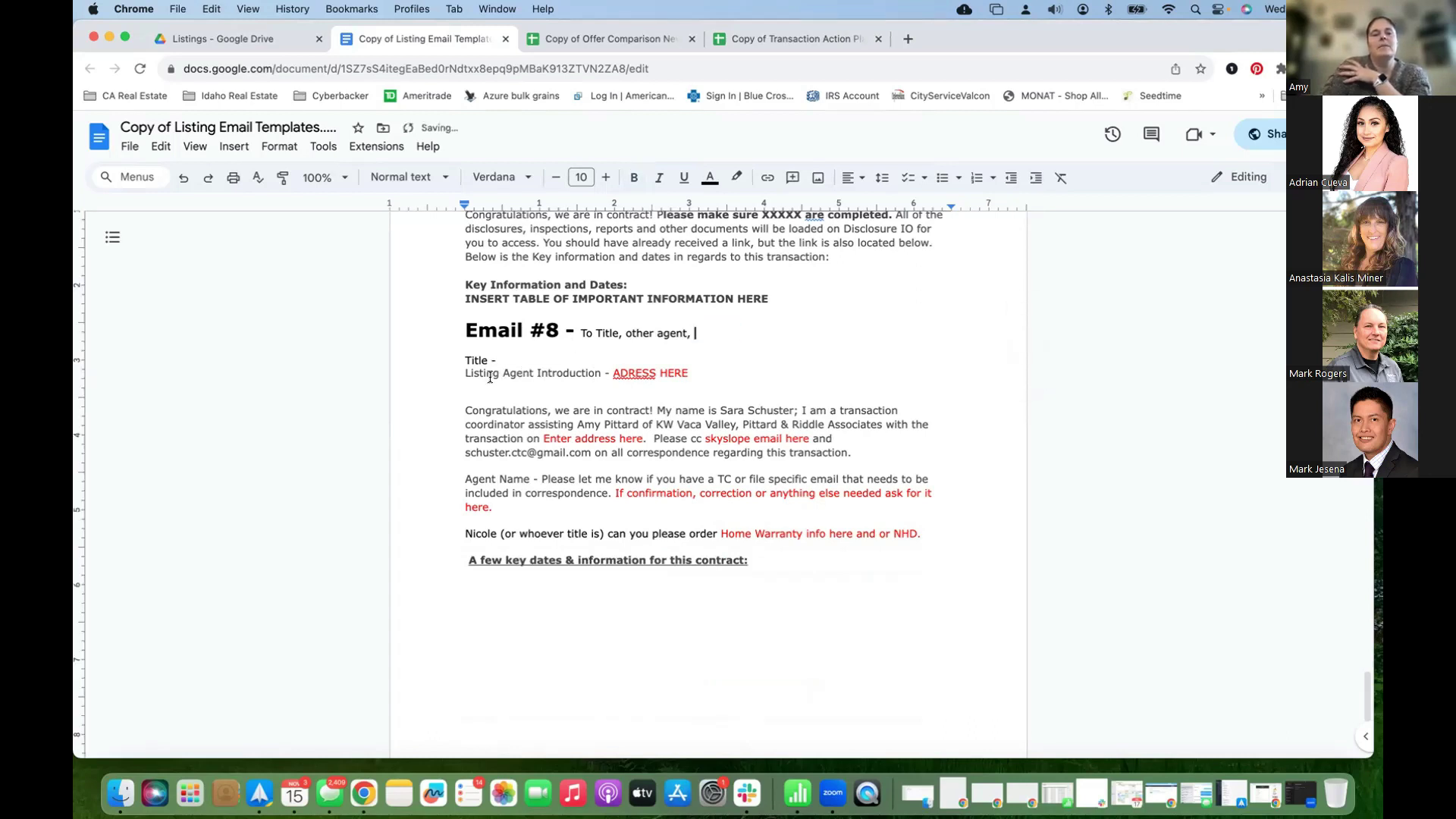